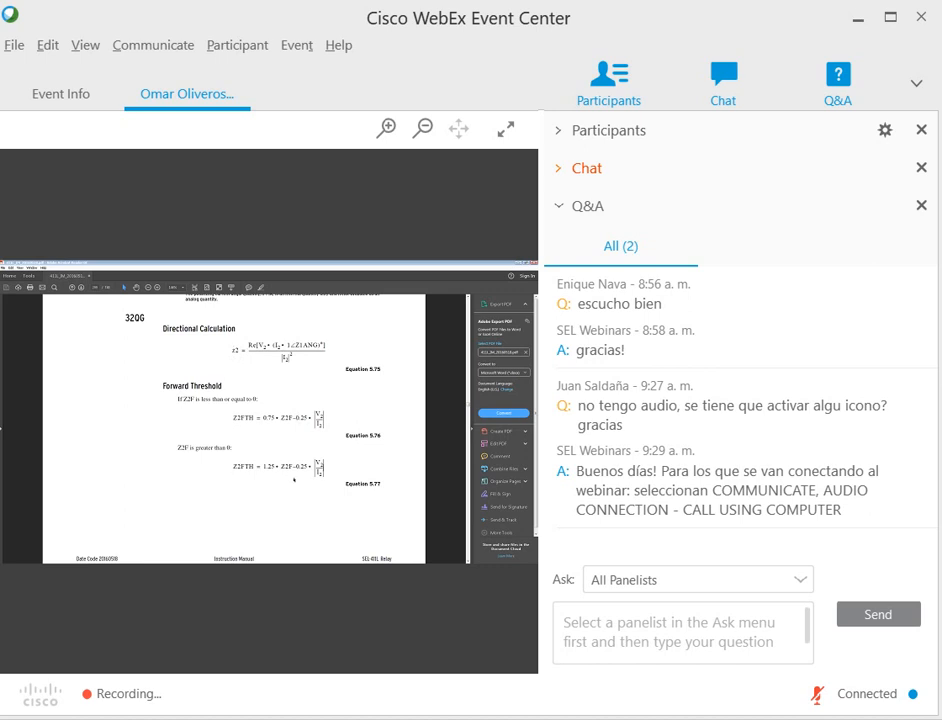
Step: Enlarge the shared screen view and expand the Calculations panel to show the complete formula list
{"action": "left_click", "coordinate": [506, 129]}
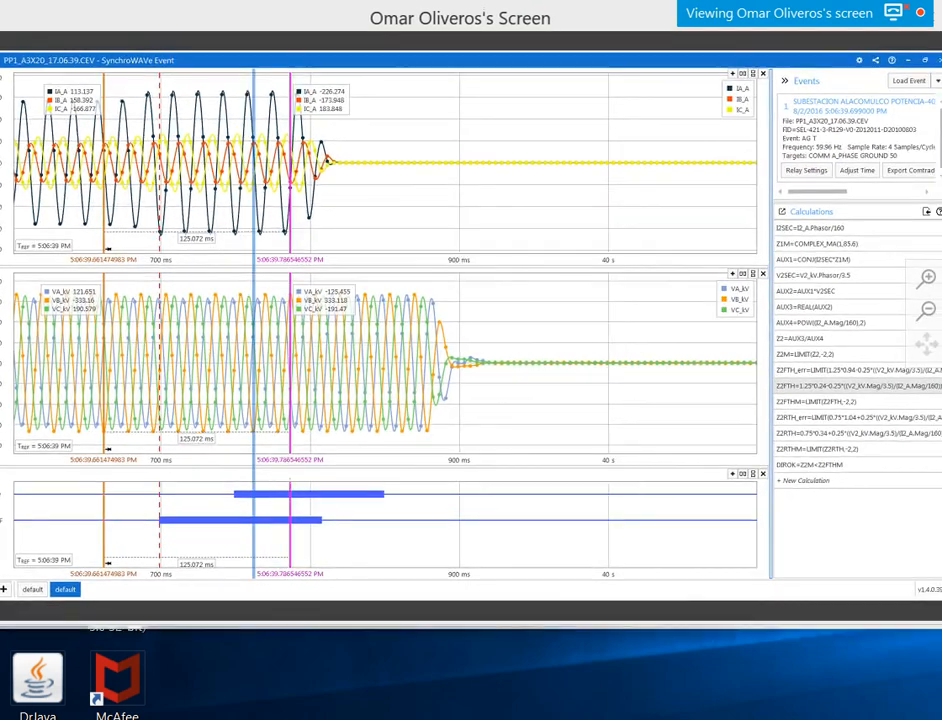
{"action": "left_click_drag", "start_coordinate": [254, 190], "coordinate": [232, 200]}
{"action": "left_click_drag", "start_coordinate": [305, 231], "coordinate": [301, 133]}
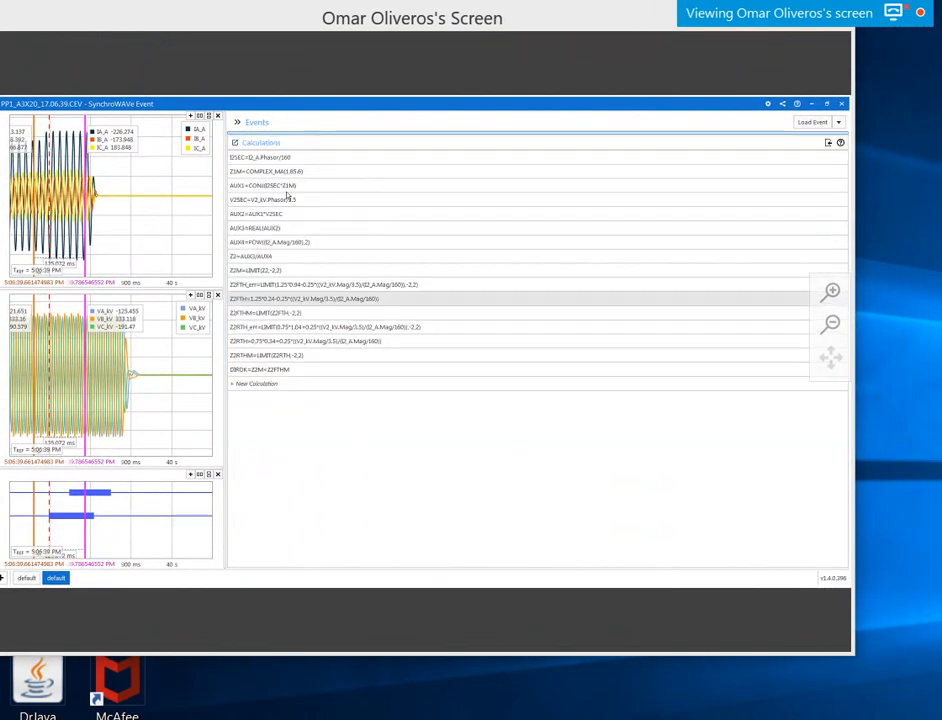
Step: Compare the I2SEC calculation with the 32QG Directional Calculation equation in the SEL-411L instruction manual PDF
{"action": "left_click", "coordinate": [314, 157]}
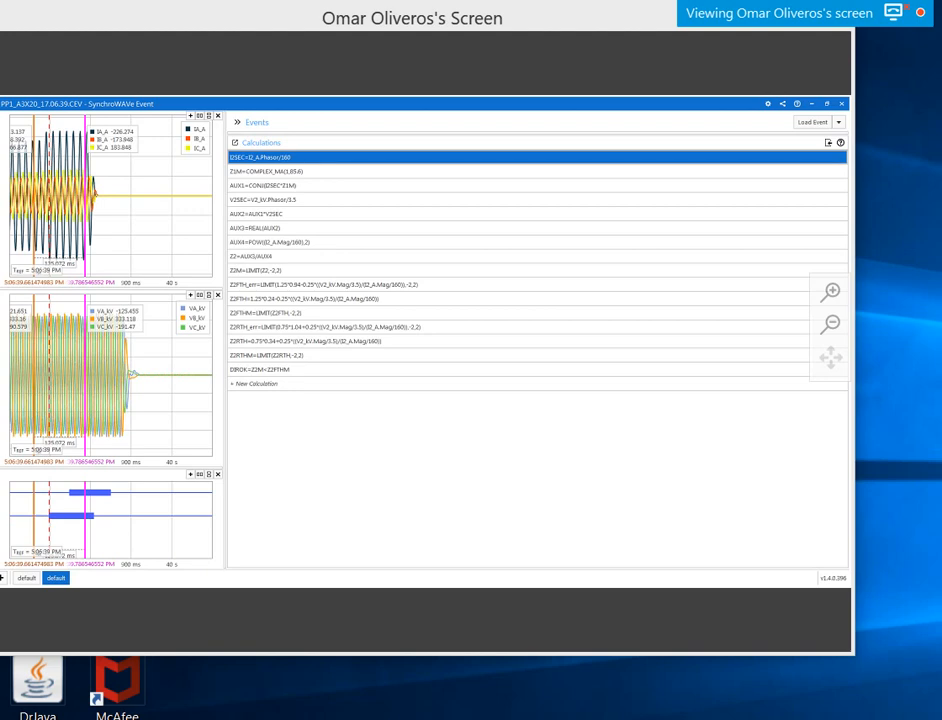
{"action": "key", "text": "alt+Tab"}
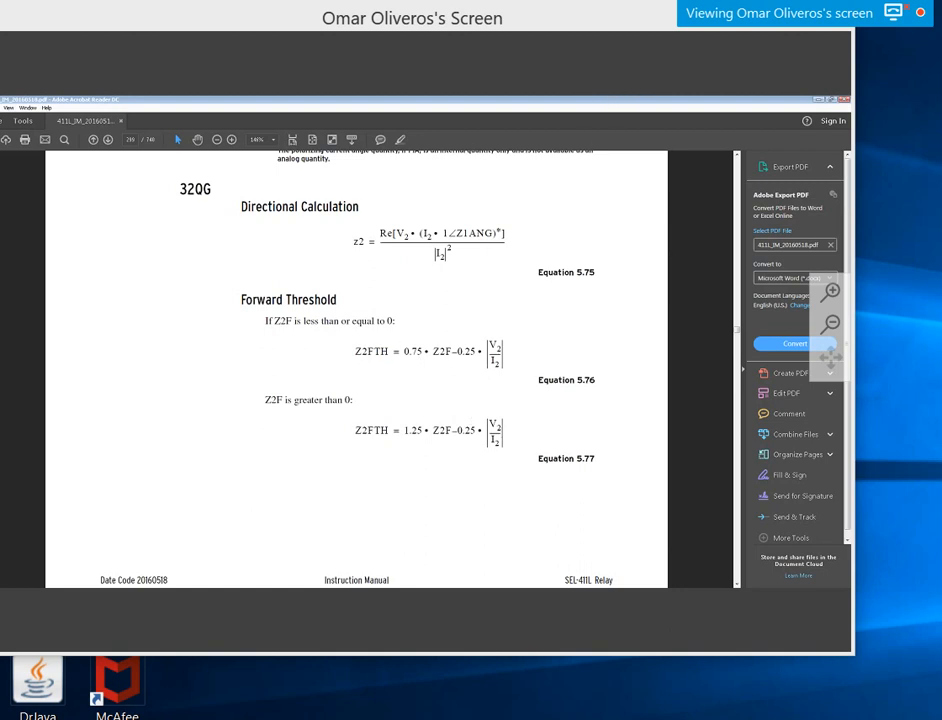
{"action": "key", "text": "alt+Tab"}
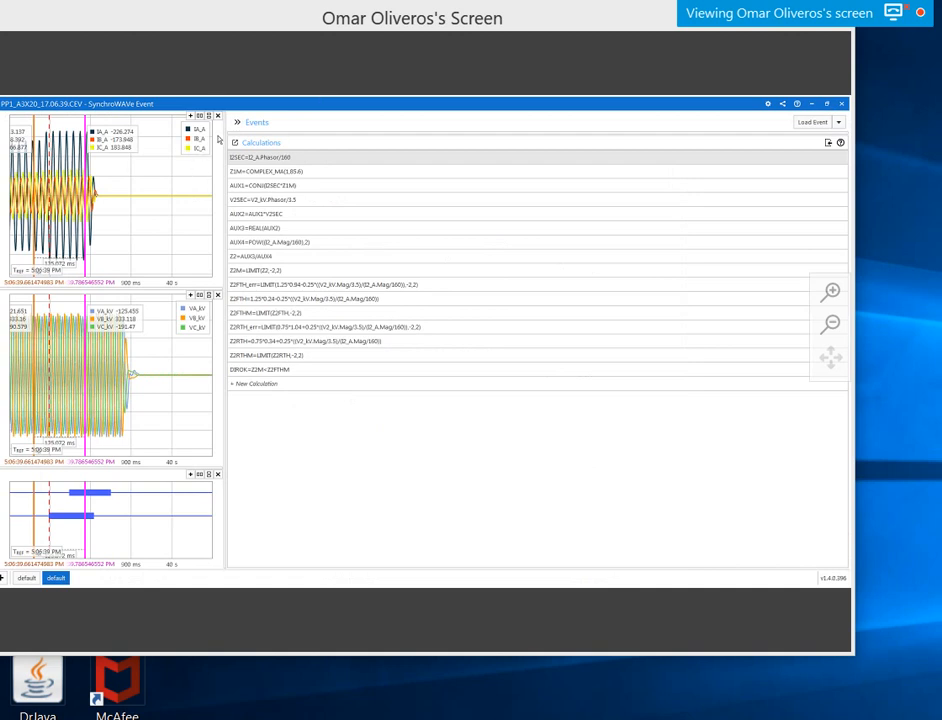
Step: Give the plots more width and open the I2SEC formula for editing to inspect its terms up to the 160 divisor
{"action": "left_click_drag", "start_coordinate": [227, 145], "coordinate": [325, 164]}
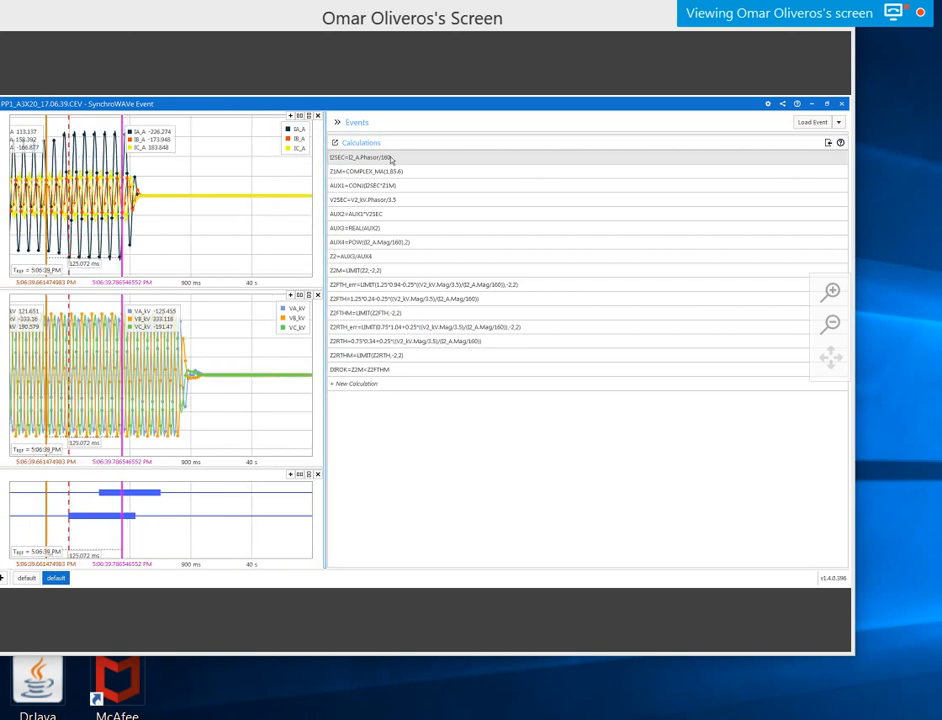
{"action": "left_click", "coordinate": [394, 158]}
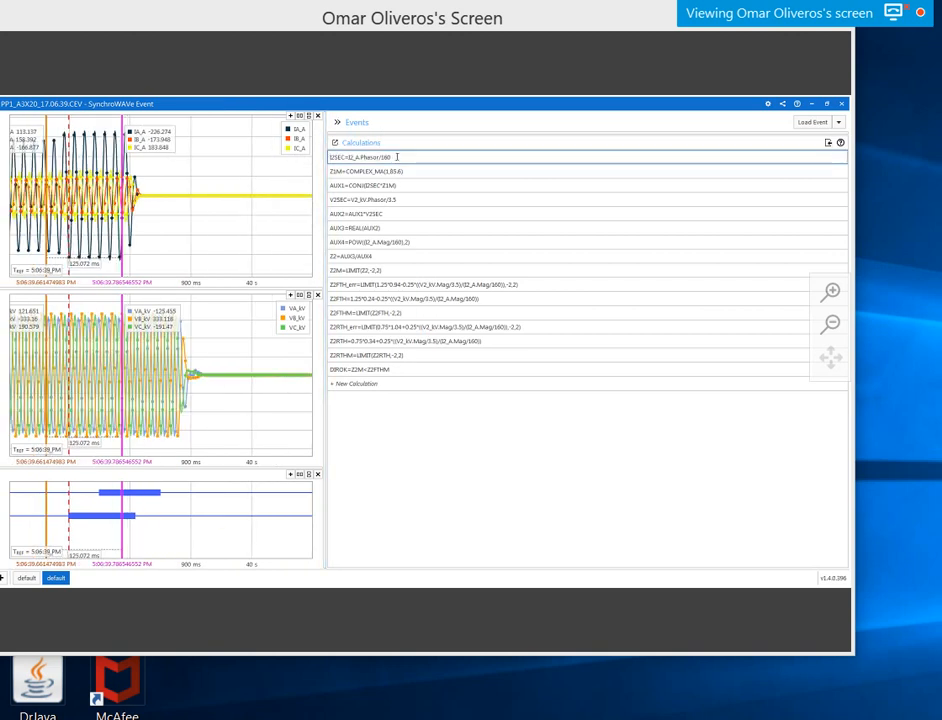
{"action": "key", "text": "Right"}
{"action": "key", "text": "Right"}
{"action": "key", "text": "Right"}
{"action": "key", "text": "Right"}
{"action": "key", "text": "Right"}
{"action": "key", "text": "Right"}
{"action": "key", "text": "Right"}
{"action": "key", "text": "Right"}
{"action": "key", "text": "Right"}
{"action": "key", "text": "Right"}
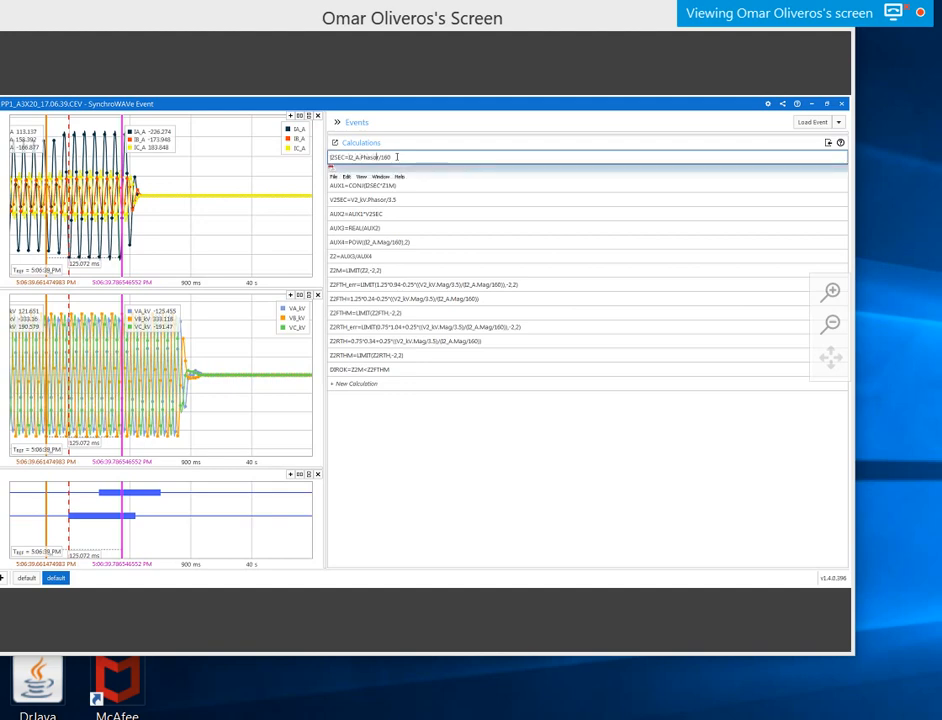
{"action": "key", "text": "Right"}
{"action": "key", "text": "Right"}
{"action": "key", "text": "Right"}
{"action": "key", "text": "Right"}
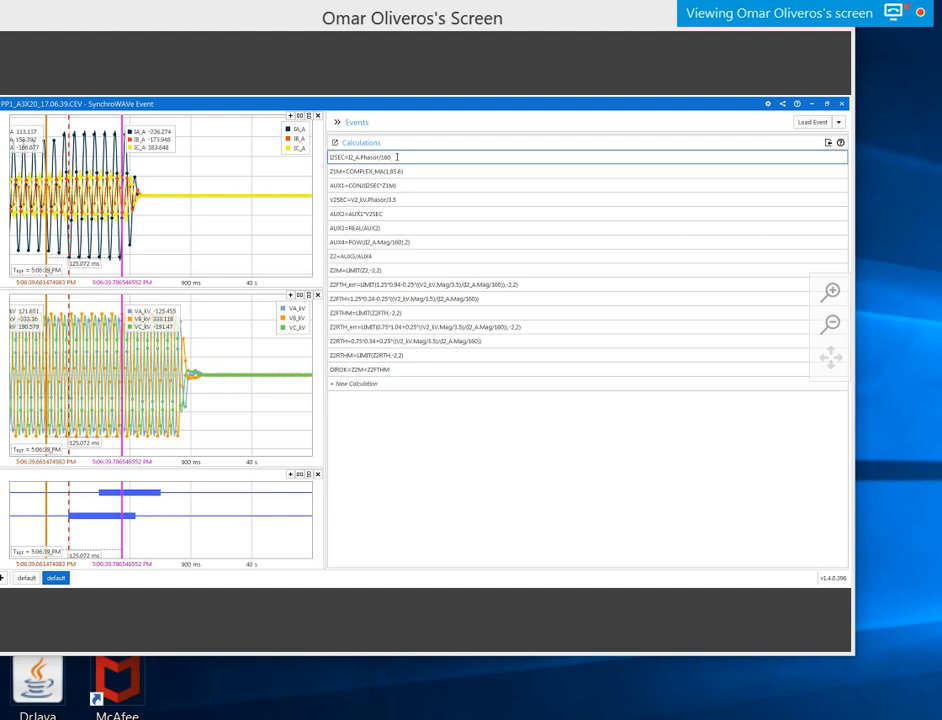
Step: Try the I2SEC formula with the P removed from Phasor
{"action": "key", "text": "Left"}
{"action": "key", "text": "Left"}
{"action": "key", "text": "Left"}
{"action": "key", "text": "Left"}
{"action": "key", "text": "Left"}
{"action": "key", "text": "Left"}
{"action": "key", "text": "Left"}
{"action": "key", "text": "Left"}
{"action": "key", "text": "Left"}
{"action": "key", "text": "Left"}
{"action": "key", "text": "Left"}
{"action": "key", "text": "Left"}
{"action": "key", "text": "Left"}
{"action": "key", "text": "Left"}
{"action": "key", "text": "Left"}
{"action": "key", "text": "Left"}
{"action": "key", "text": "Left"}
{"action": "key", "text": "Right"}
{"action": "key", "text": "Right"}
{"action": "key", "text": "Right"}
{"action": "key", "text": "Right"}
{"action": "key", "text": "Right"}
{"action": "key", "text": "Delete"}
{"action": "left_click", "coordinate": [397, 172]}
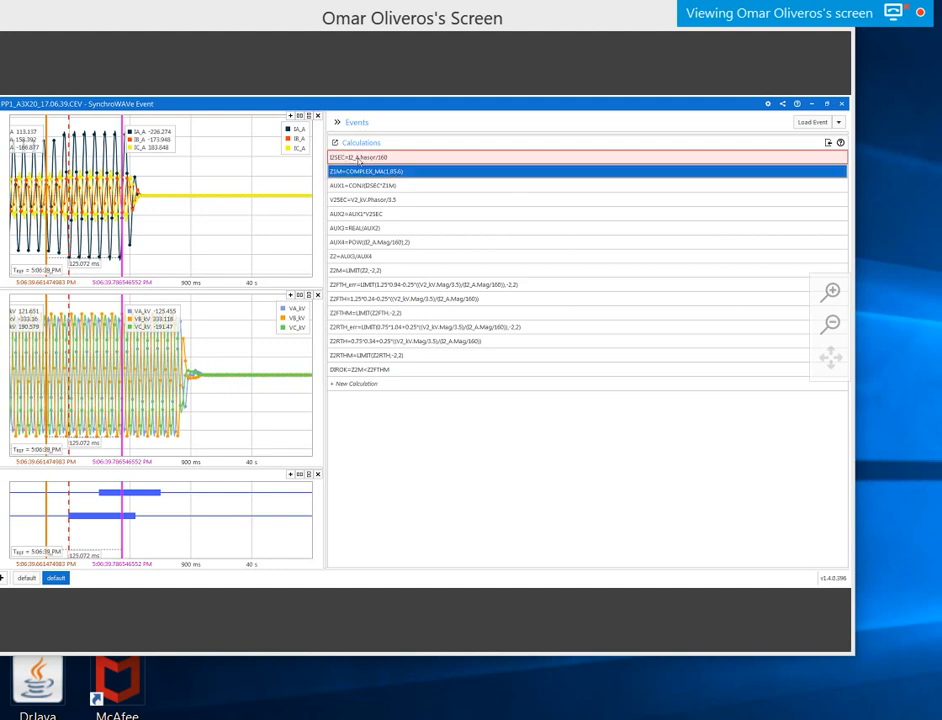
Step: Put the missing P back so the formula reads I2SEC=I2_A.Phasor/160
{"action": "left_click", "coordinate": [366, 158]}
{"action": "left_click", "coordinate": [366, 158]}
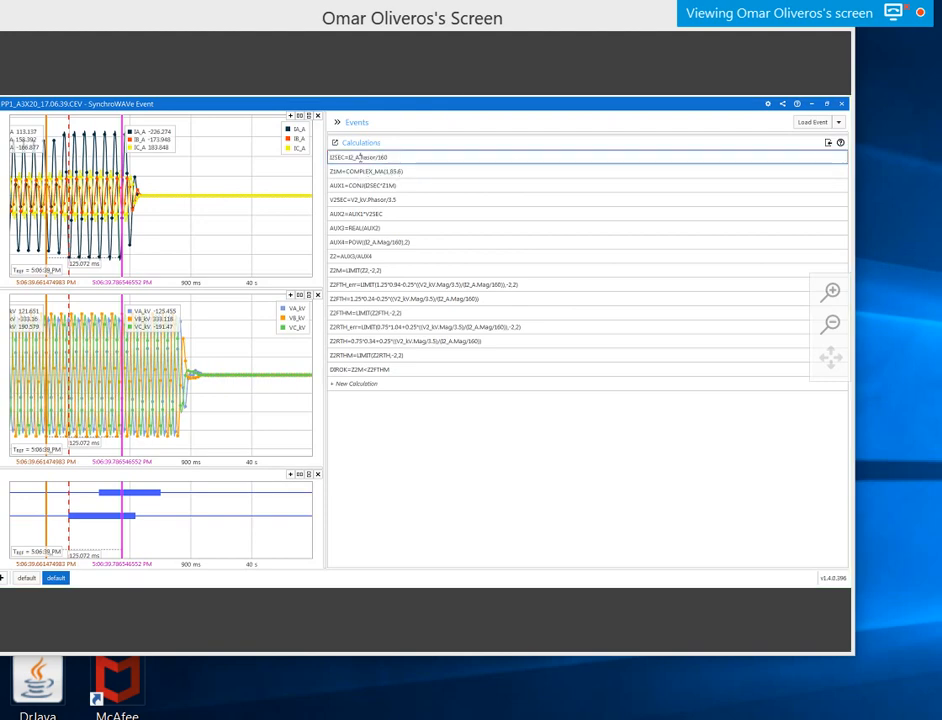
{"action": "type", "text": "P"}
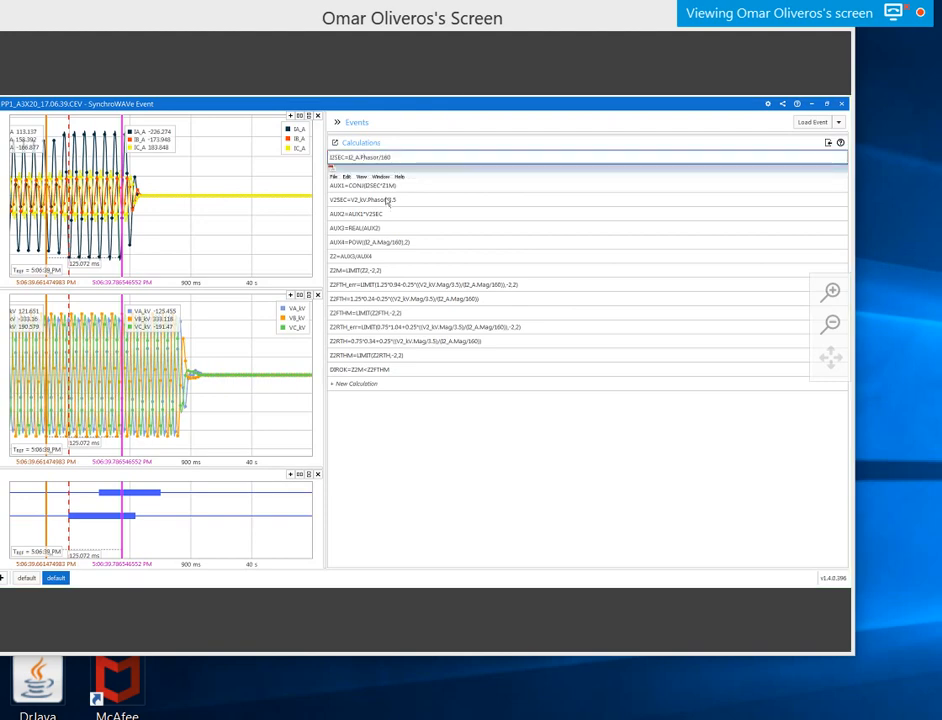
Step: Clear the first calculation and rewrite it as ISEC=IA_A.Phasor
{"action": "key", "text": "BackSpace"}
{"action": "key", "text": "BackSpace"}
{"action": "key", "text": "BackSpace"}
{"action": "key", "text": "BackSpace"}
{"action": "key", "text": "BackSpace"}
{"action": "key", "text": "BackSpace"}
{"action": "key", "text": "BackSpace"}
{"action": "key", "text": "BackSpace"}
{"action": "key", "text": "BackSpace"}
{"action": "key", "text": "BackSpace"}
{"action": "key", "text": "BackSpace"}
{"action": "key", "text": "BackSpace"}
{"action": "key", "text": "BackSpace"}
{"action": "key", "text": "BackSpace"}
{"action": "key", "text": "BackSpace"}
{"action": "key", "text": "BackSpace"}
{"action": "key", "text": "BackSpace"}
{"action": "key", "text": "BackSpace"}
{"action": "key", "text": "BackSpace"}
{"action": "key", "text": "BackSpace"}
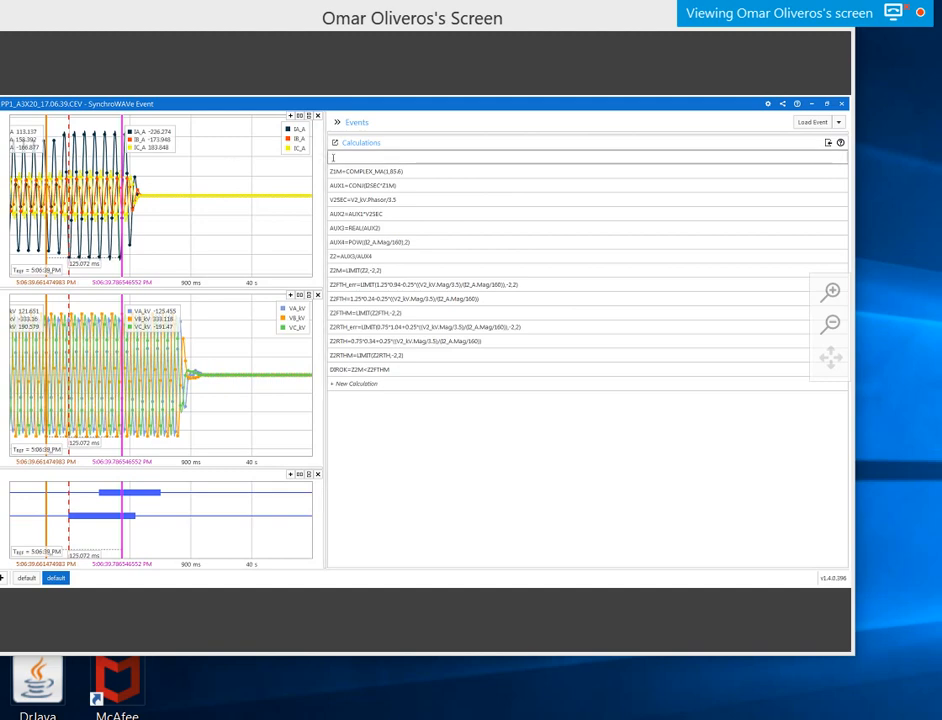
{"action": "type", "text": "SEC="}
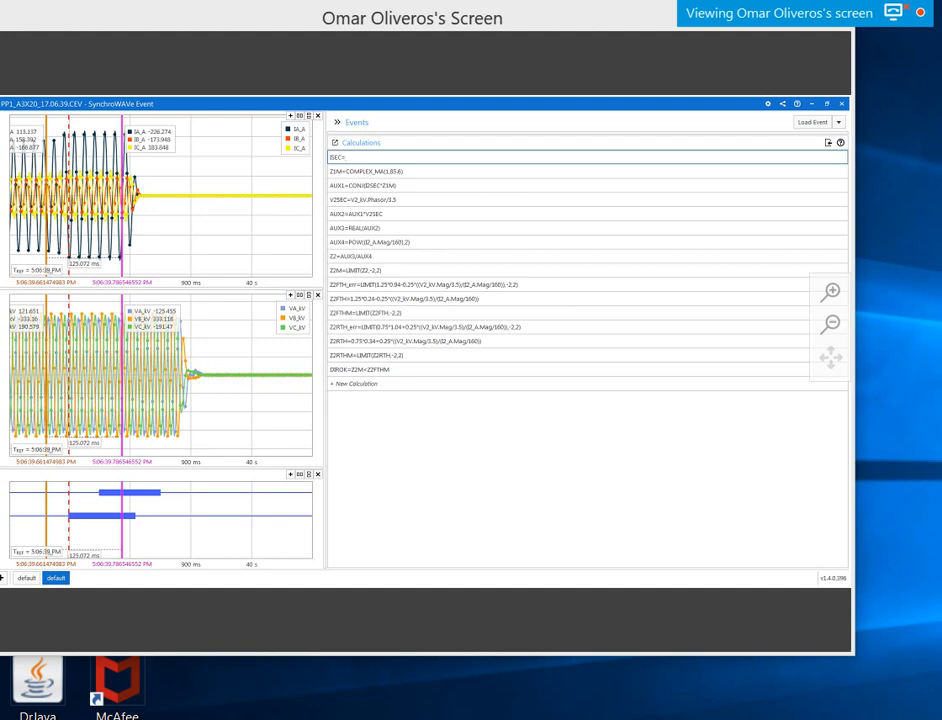
{"action": "type", "text": "IA"}
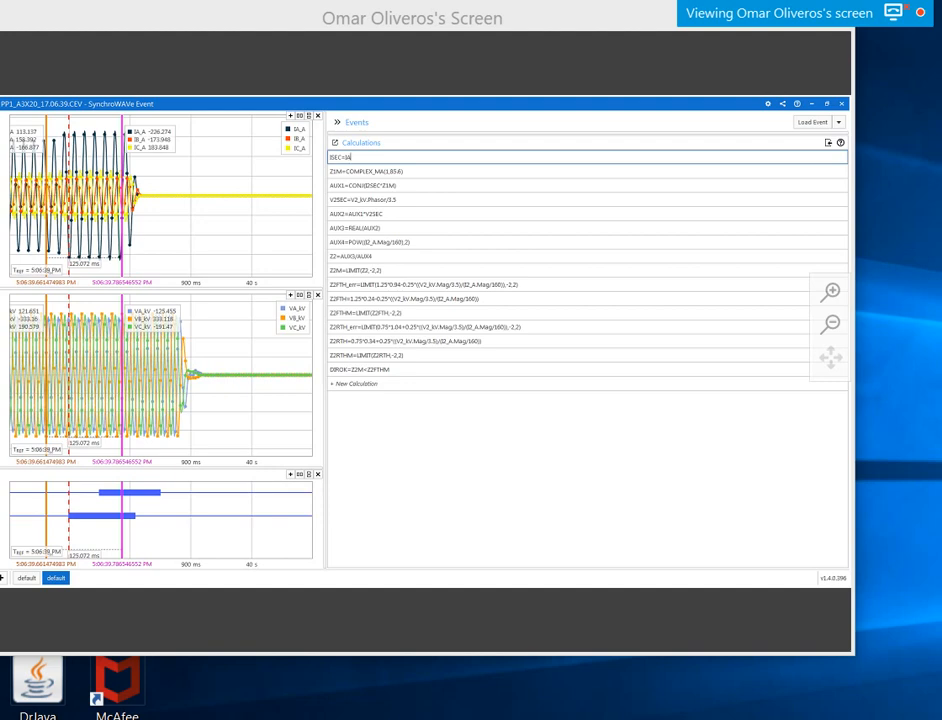
{"action": "type", "text": "_A.Phasor"}
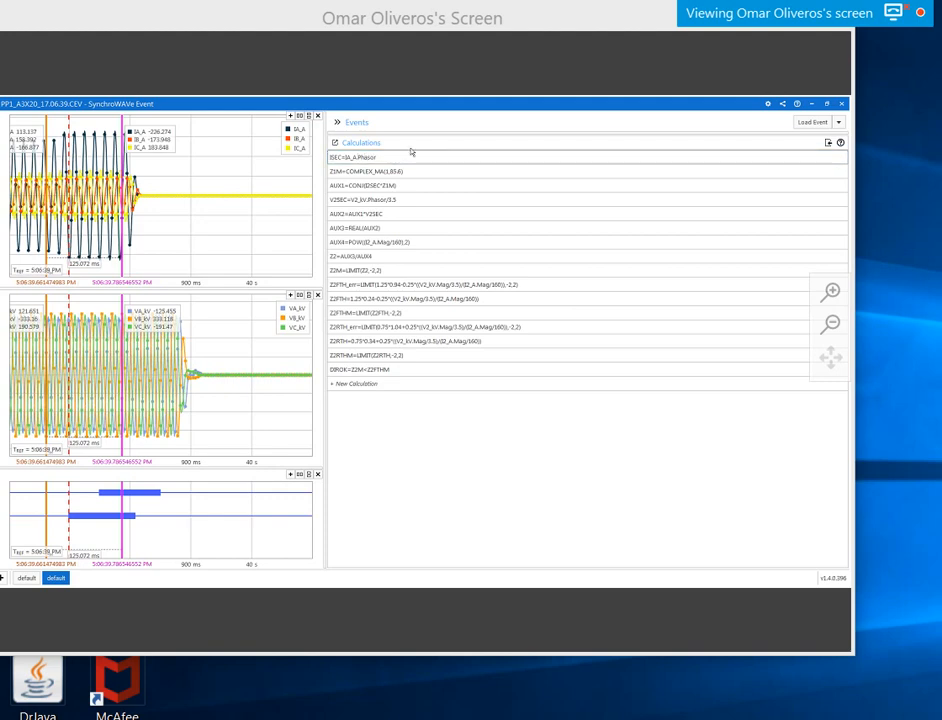
Step: Check the current transformer ratio in the relay settings and complete the formula as ISEC=IA_A.Phasor/160
{"action": "key", "text": "alt+Tab"}
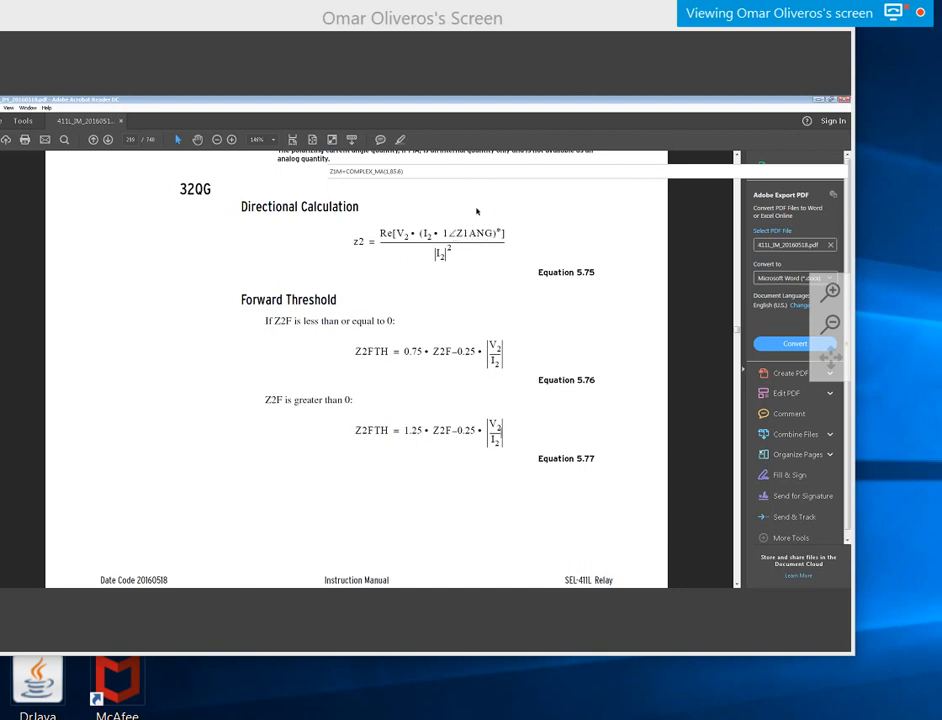
{"action": "key", "text": "alt+Tab"}
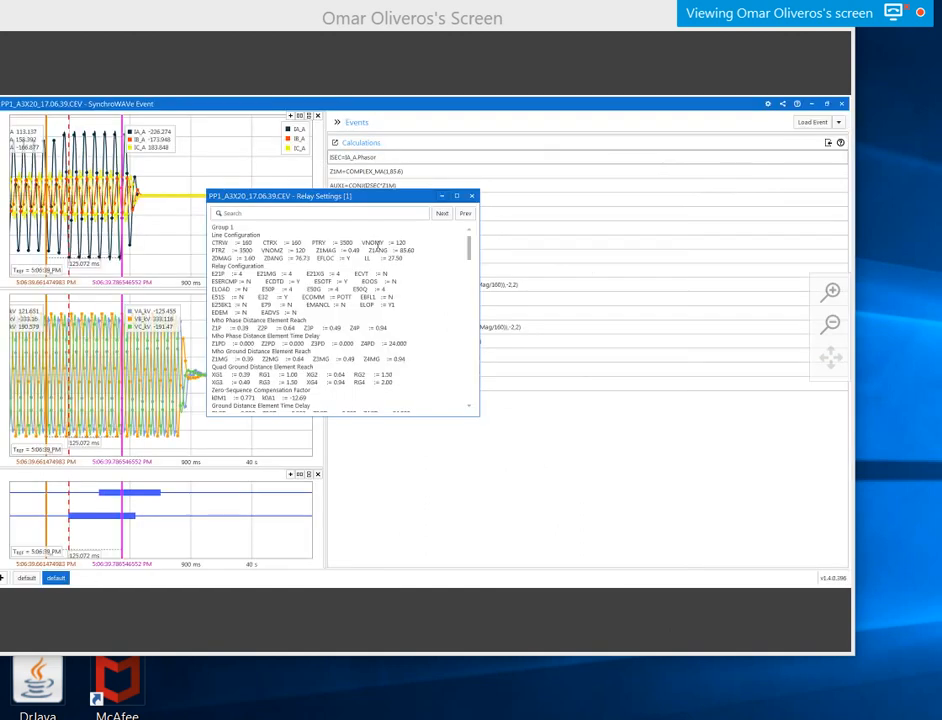
{"action": "left_click", "coordinate": [441, 197]}
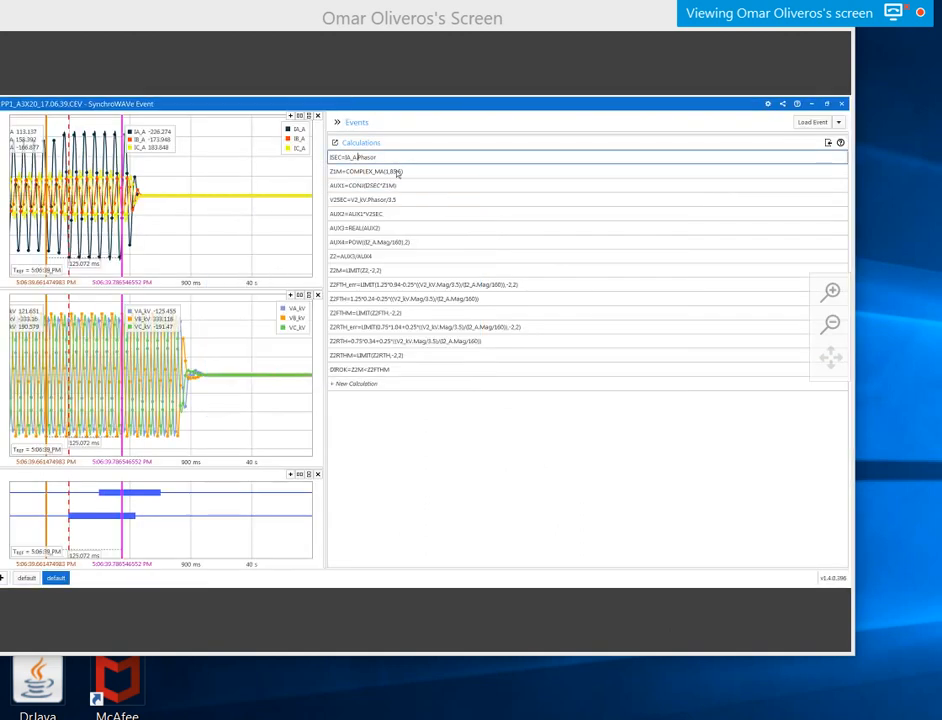
{"action": "type", "text": "/160"}
{"action": "left_click", "coordinate": [425, 212]}
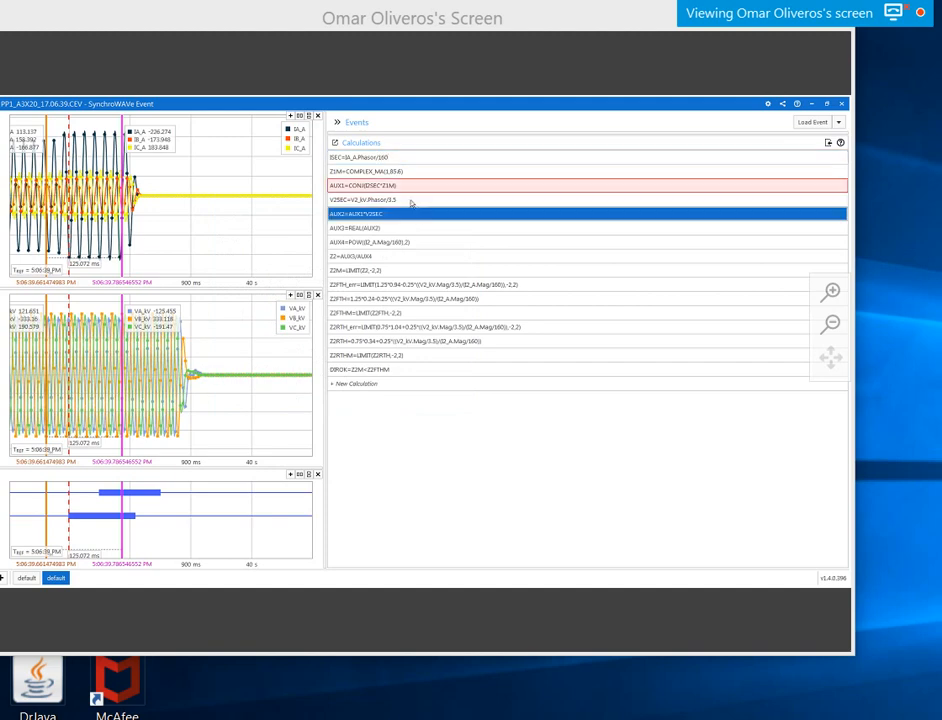
Step: Rename ISEC to the I2SEC variable used by AUX1 and change its source, giving I2SEC=I2_A.Phasor/160
{"action": "mouse_move", "coordinate": [398, 190]}
{"action": "left_click", "coordinate": [400, 256]}
{"action": "left_click", "coordinate": [410, 190]}
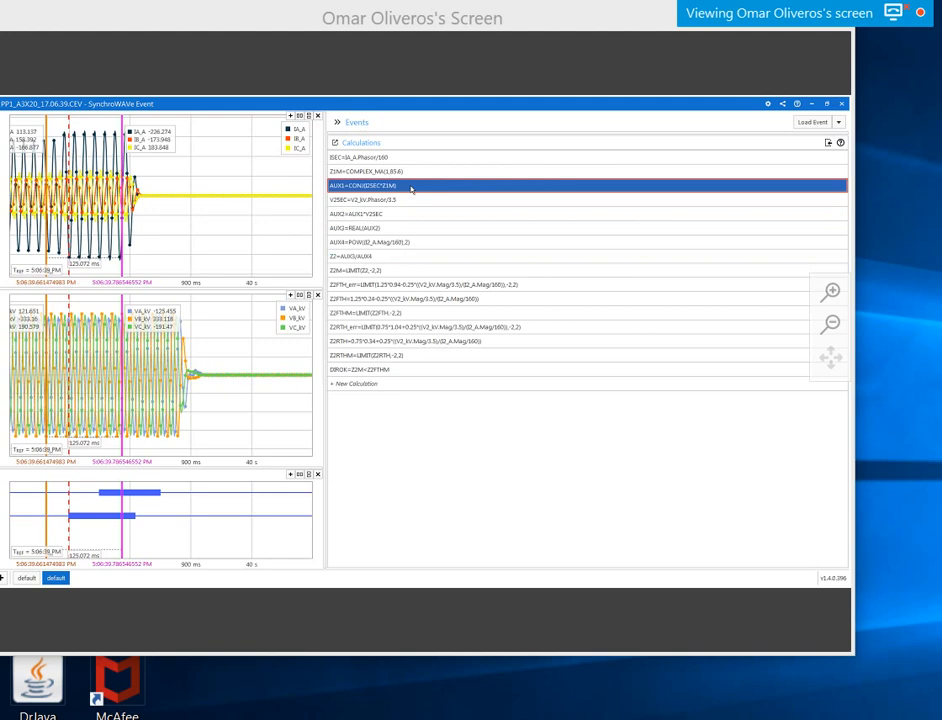
{"action": "left_click", "coordinate": [333, 158]}
{"action": "left_click", "coordinate": [333, 158]}
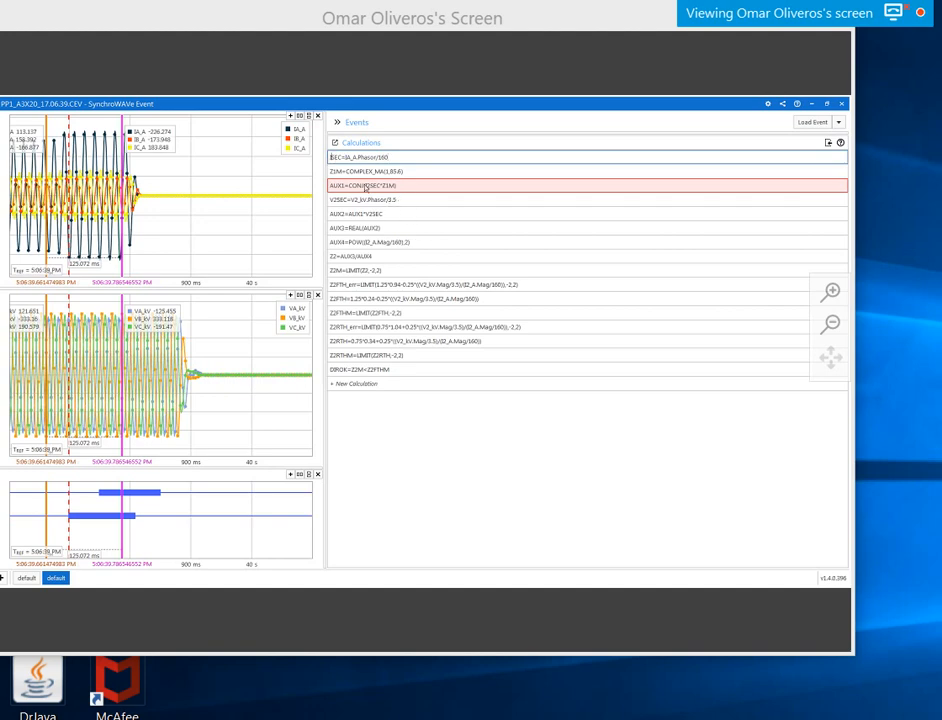
{"action": "mouse_move", "coordinate": [375, 190]}
{"action": "left_click", "coordinate": [360, 157]}
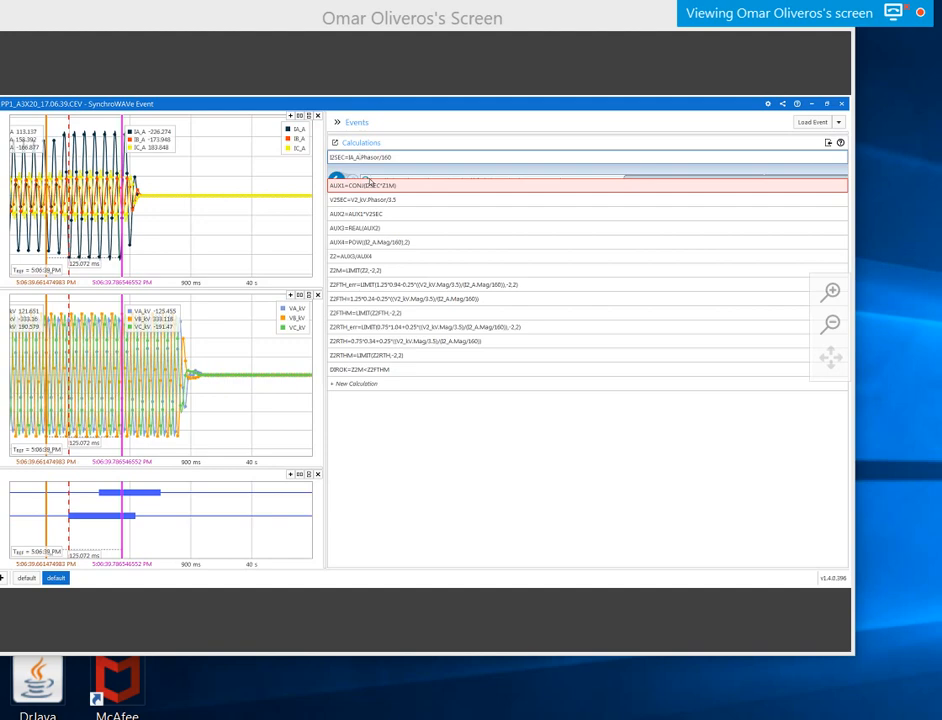
{"action": "key", "text": "BackSpace"}
{"action": "type", "text": "2_A"}
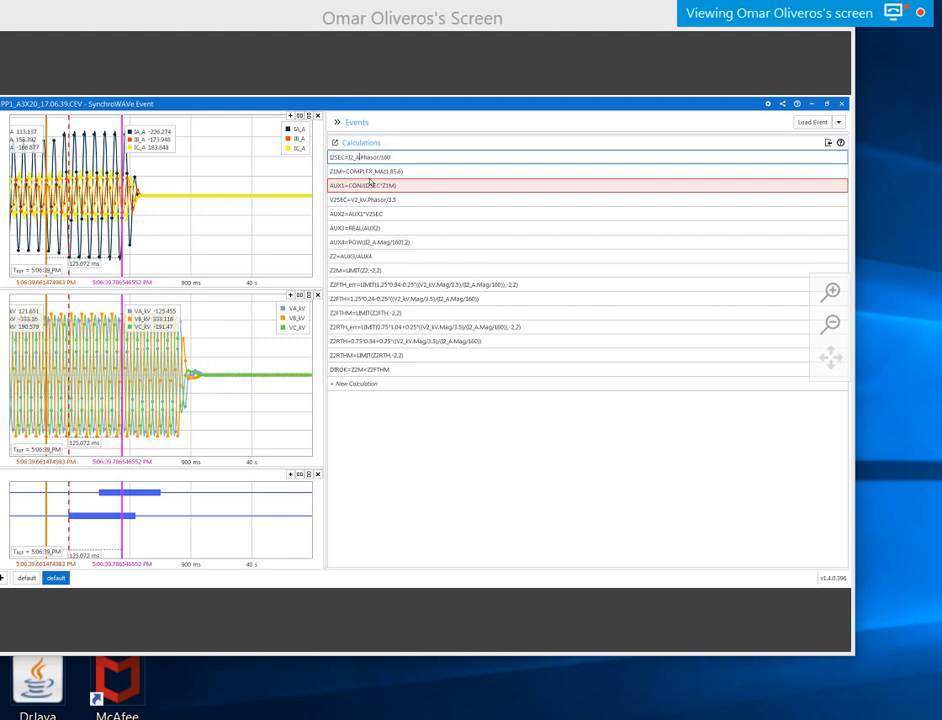
{"action": "left_click", "coordinate": [370, 177]}
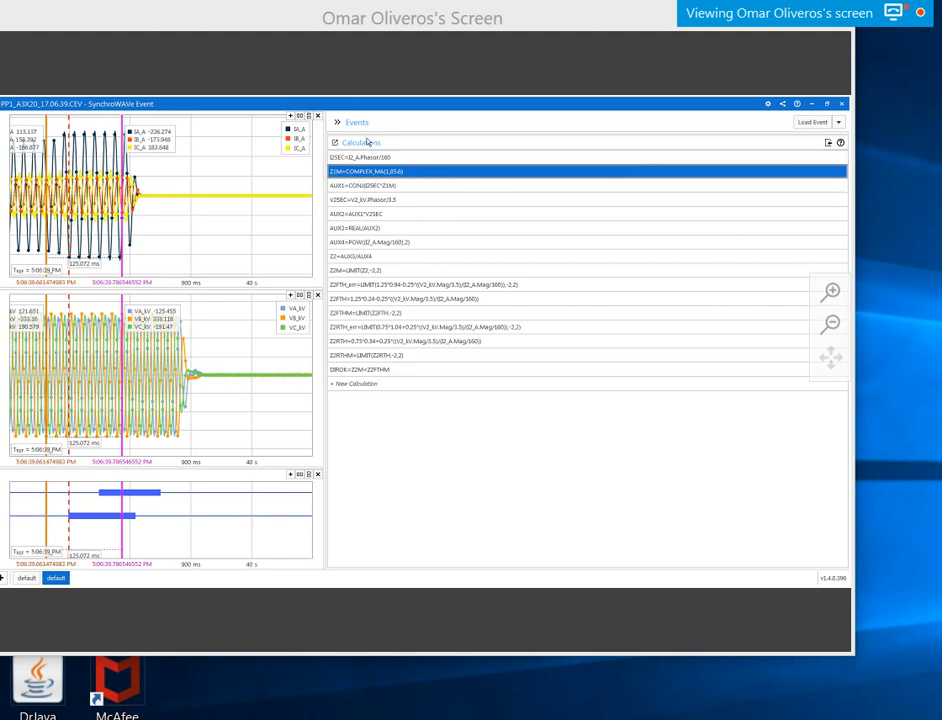
Step: Examine the I2SEC, V2SEC, AUX1 and AUX3 formulas in the calculation list
{"action": "left_click", "coordinate": [385, 158]}
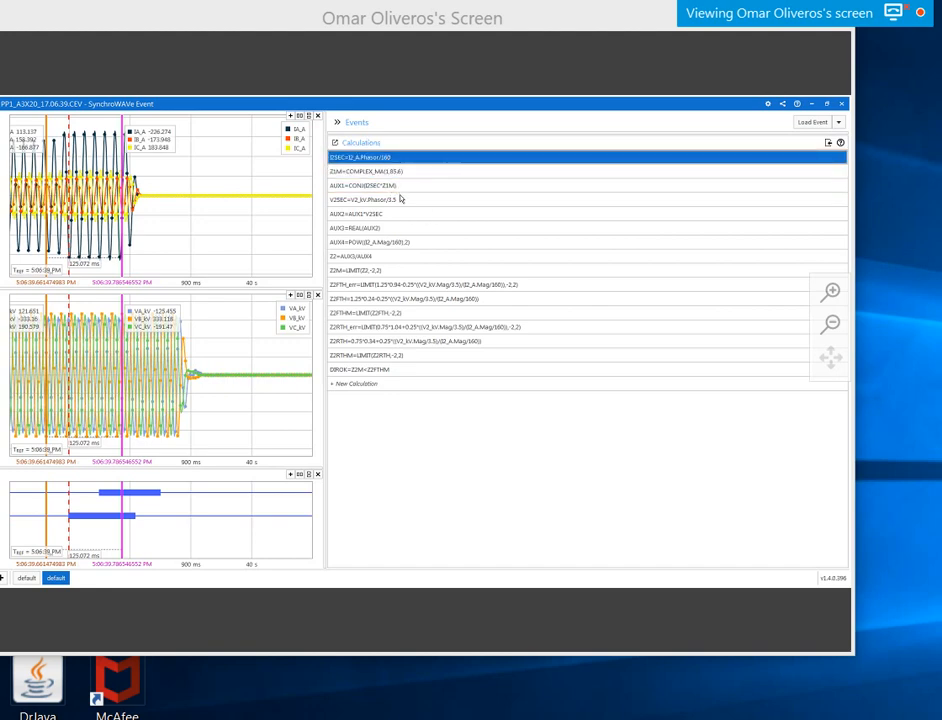
{"action": "left_click", "coordinate": [400, 199]}
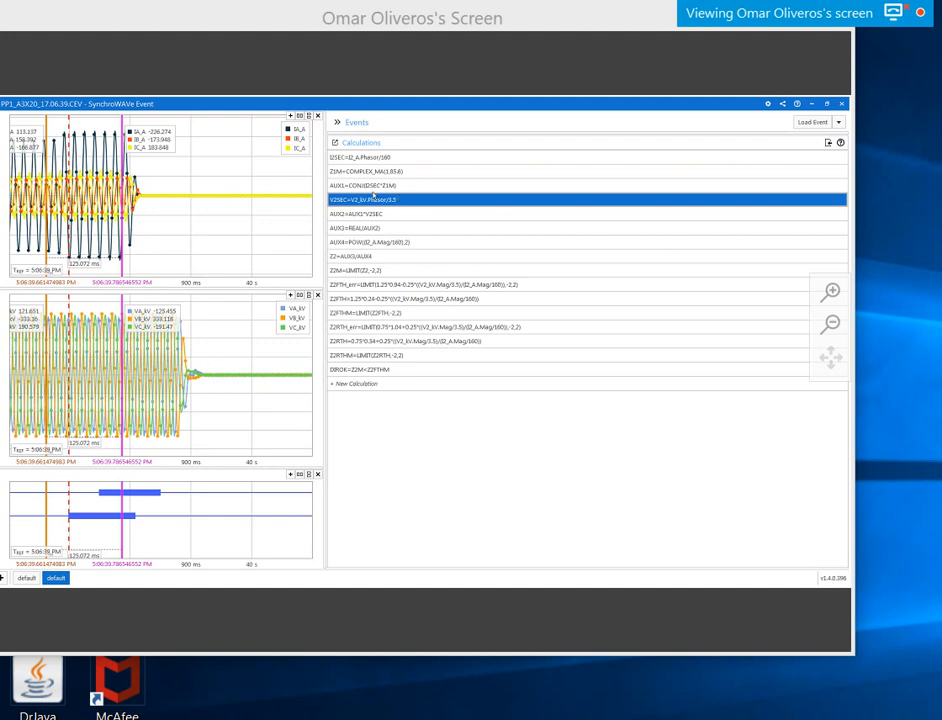
{"action": "left_click", "coordinate": [370, 186]}
{"action": "left_click", "coordinate": [340, 185]}
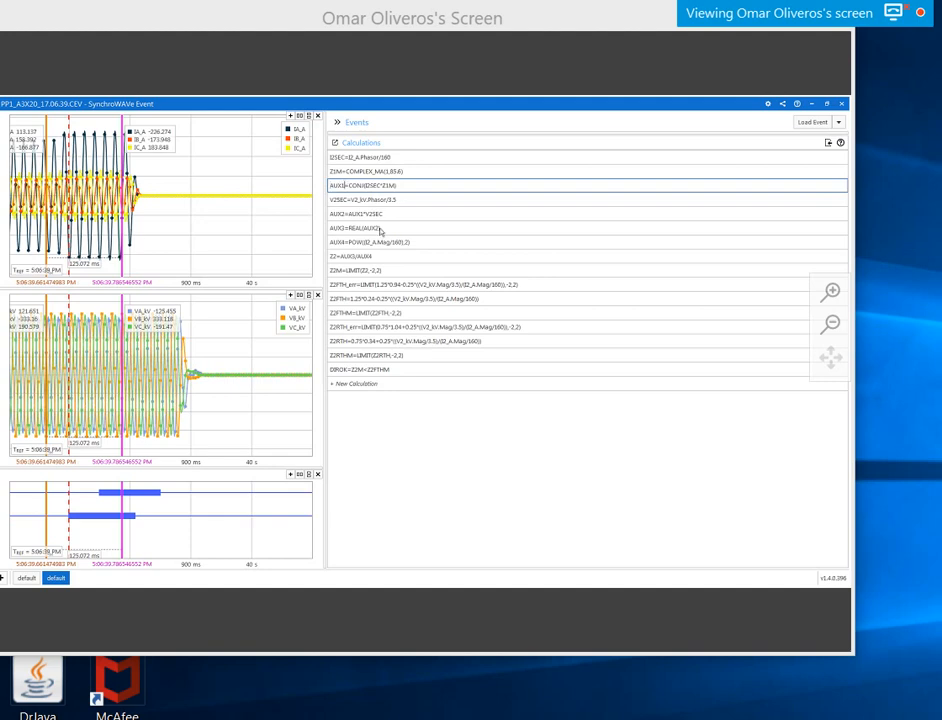
{"action": "left_click", "coordinate": [437, 229]}
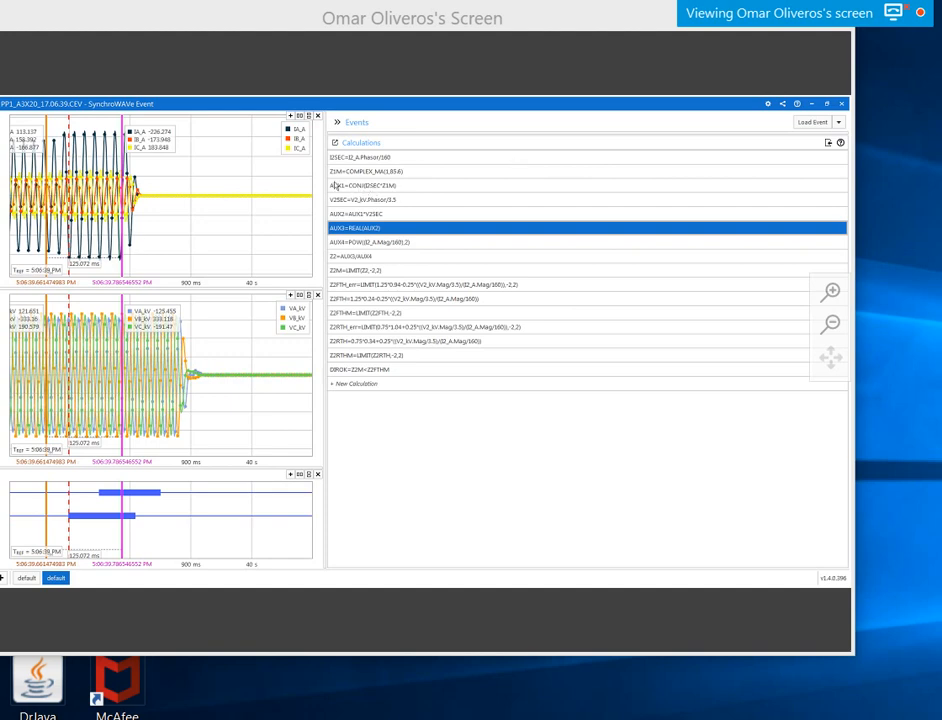
Step: Narrow the Calculations panel to give the current, voltage and digital plots more width
{"action": "left_click_drag", "start_coordinate": [325, 196], "coordinate": [465, 218]}
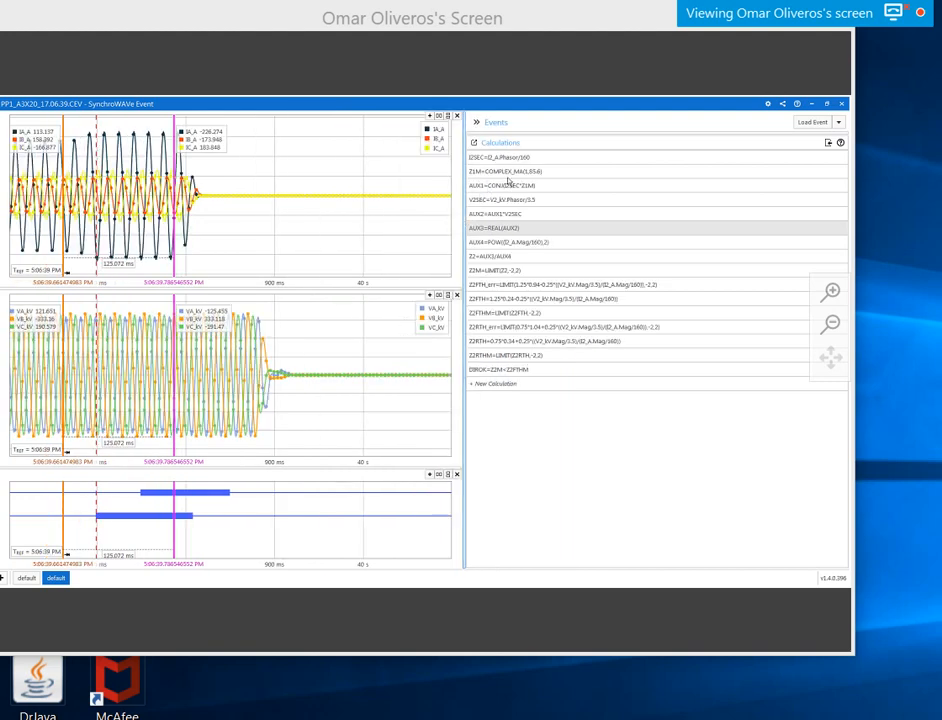
{"action": "left_click_drag", "start_coordinate": [466, 226], "coordinate": [488, 228]}
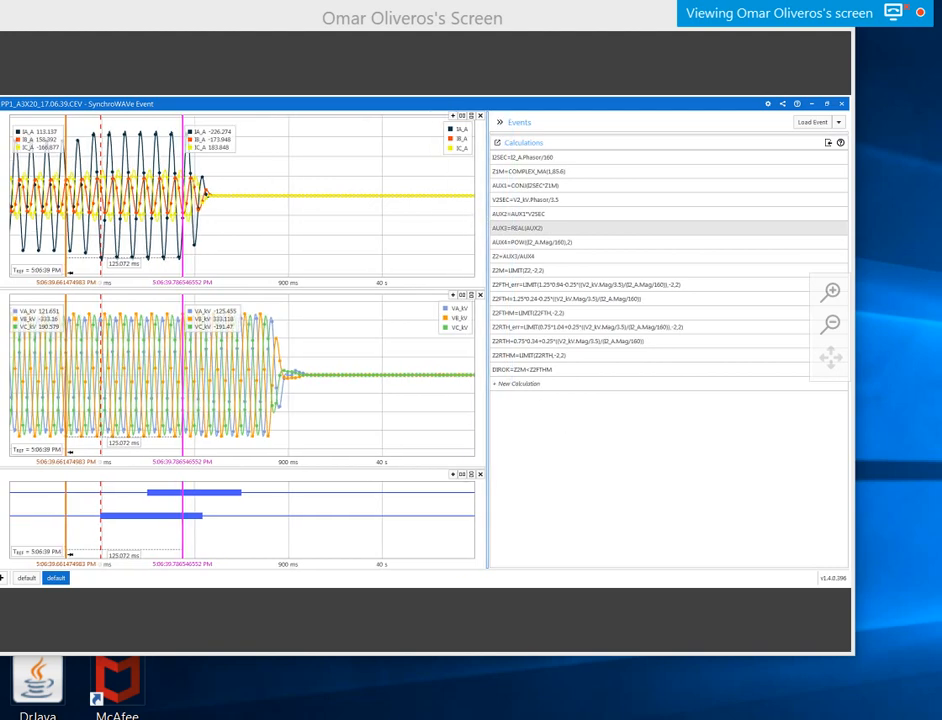
Step: Circle z2 in the manual's Directional Calculation equation, mark the Forward Threshold section, and return to SynchroWAVe Event
{"action": "key", "text": "alt+Tab"}
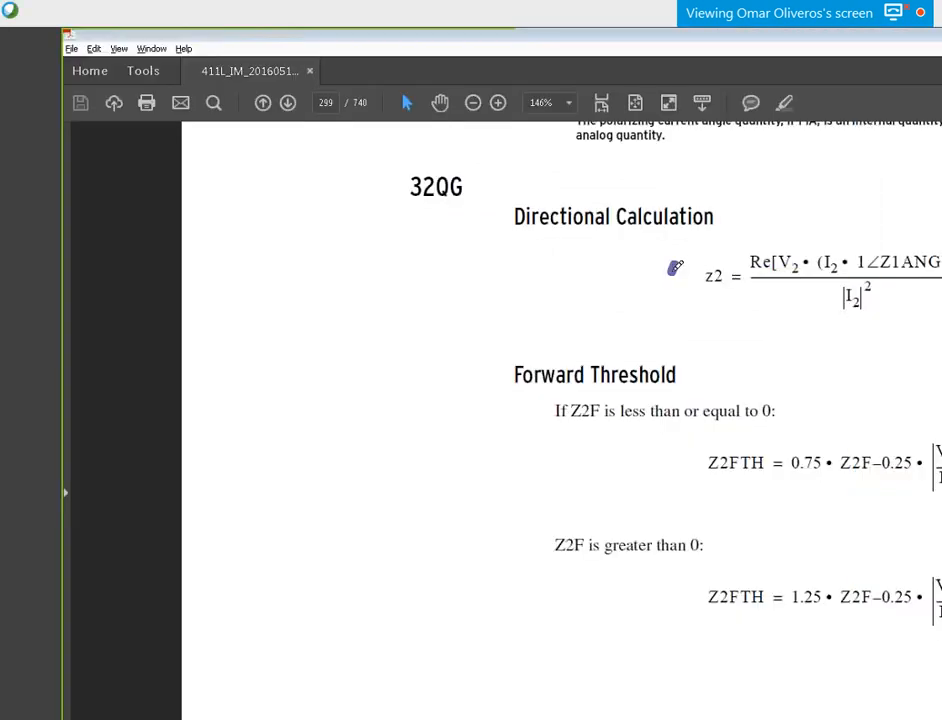
{"action": "mouse_move", "coordinate": [677, 265]}
{"action": "left_mouse_down"}
{"action": "mouse_move", "coordinate": [721, 257]}
{"action": "mouse_move", "coordinate": [681, 250]}
{"action": "mouse_move", "coordinate": [672, 266]}
{"action": "left_mouse_up"}
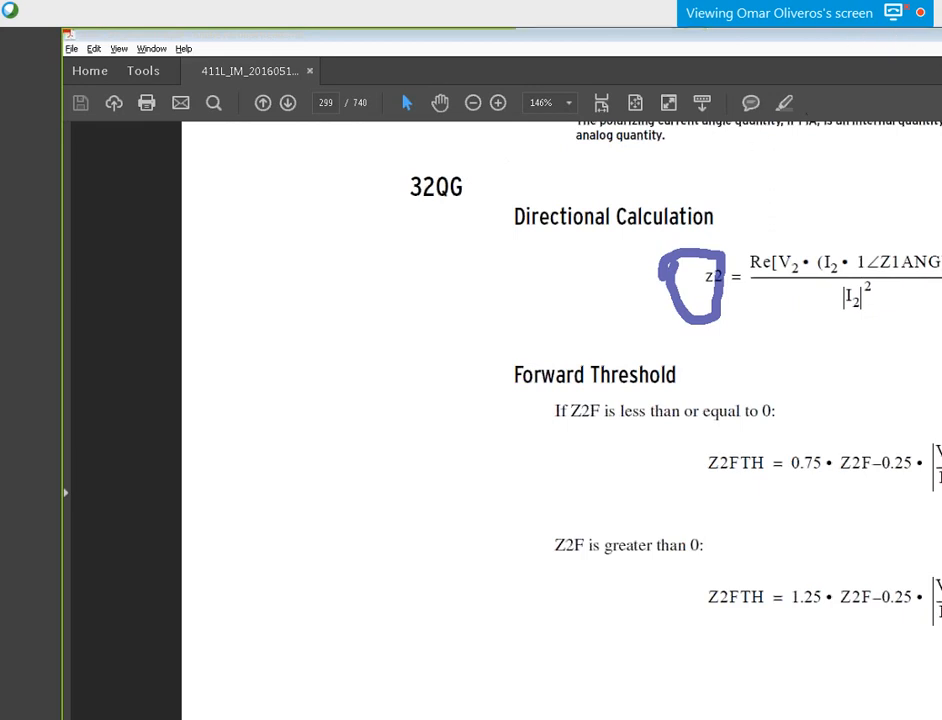
{"action": "mouse_move", "coordinate": [903, 417]}
{"action": "left_mouse_down"}
{"action": "mouse_move", "coordinate": [690, 435]}
{"action": "mouse_move", "coordinate": [779, 690]}
{"action": "mouse_move", "coordinate": [925, 710]}
{"action": "mouse_move", "coordinate": [940, 416]}
{"action": "left_mouse_up"}
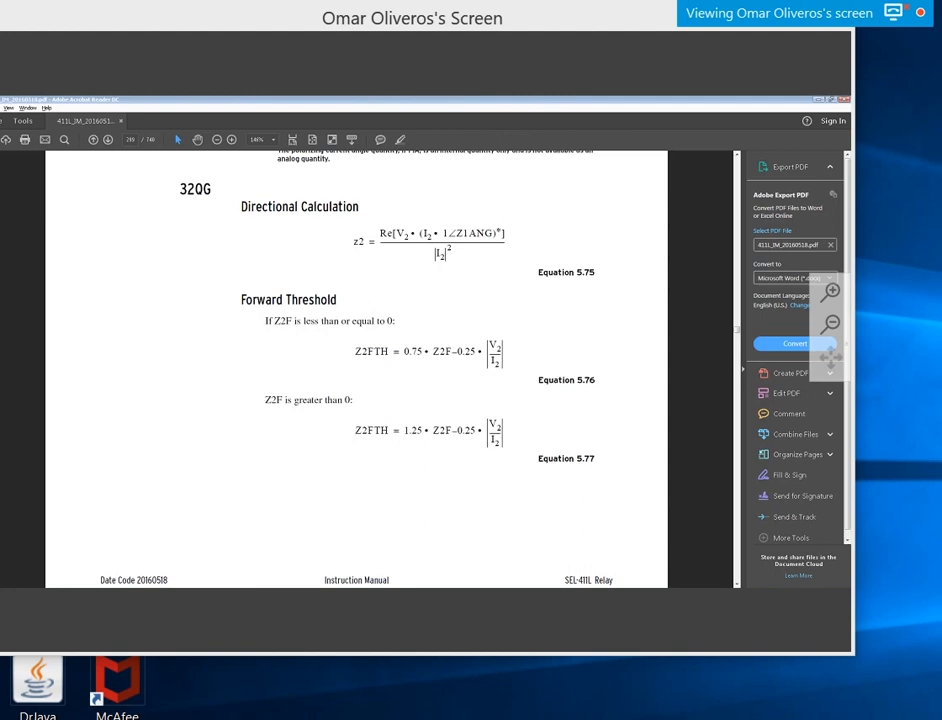
{"action": "key", "text": "alt+Tab"}
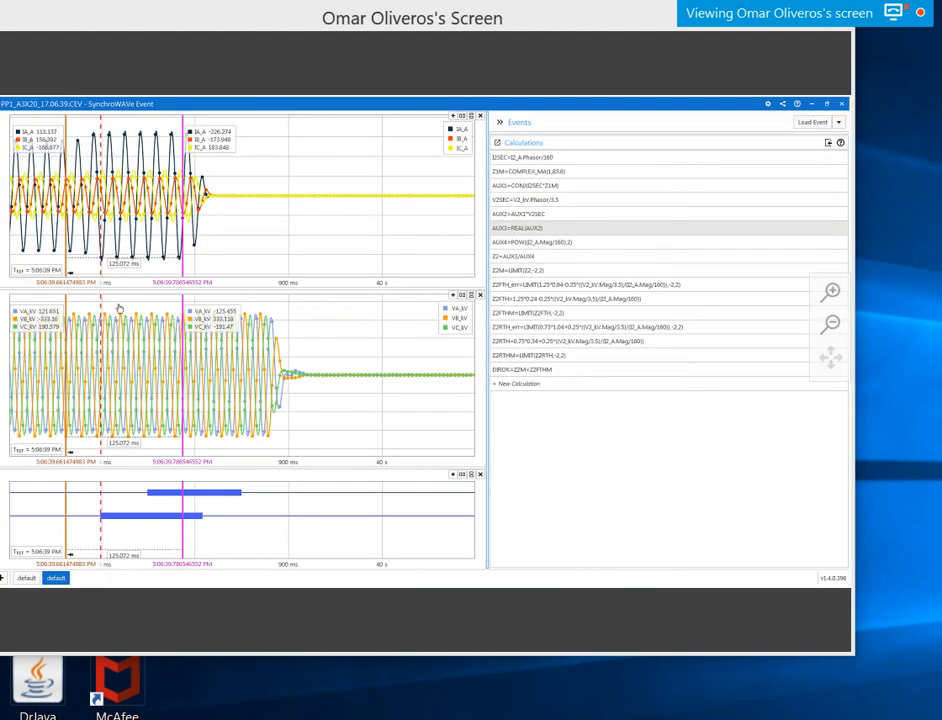
Step: Enlarge the digital plot with the TRIP and 32QF signals by shrinking the current and voltage plots above it
{"action": "scroll", "coordinate": [221, 240], "scroll_direction": "up", "scroll_amount": 2}
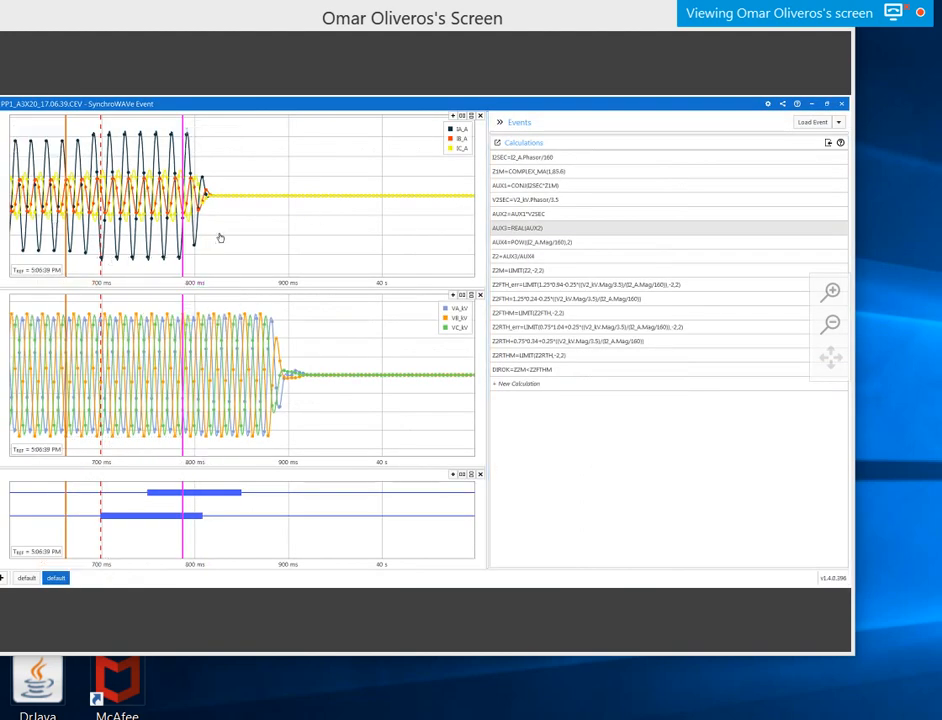
{"action": "scroll", "coordinate": [221, 238], "scroll_direction": "up", "scroll_amount": 2}
{"action": "left_click_drag", "start_coordinate": [189, 395], "coordinate": [400, 425]}
{"action": "left_click_drag", "start_coordinate": [315, 468], "coordinate": [313, 326]}
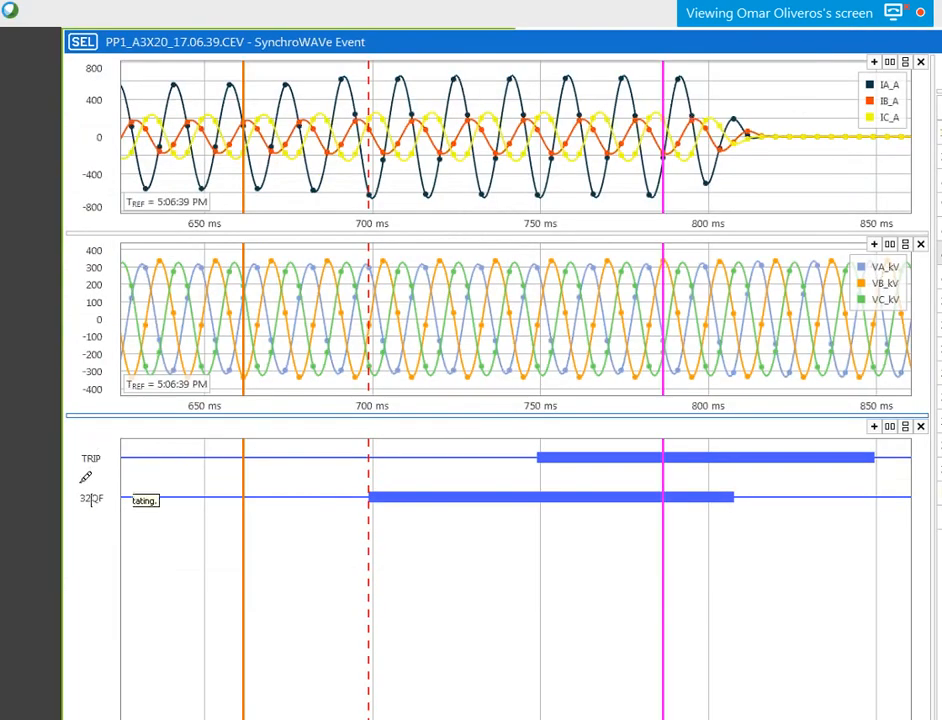
Step: Bracket the 32QF label, draw an arrow to its asserted segment in the digital plot, and clear the annotations
{"action": "mouse_move", "coordinate": [88, 473]}
{"action": "left_mouse_down"}
{"action": "mouse_move", "coordinate": [66, 520]}
{"action": "mouse_move", "coordinate": [84, 547]}
{"action": "left_mouse_up"}
{"action": "left_click_drag", "start_coordinate": [139, 464], "coordinate": [132, 548]}
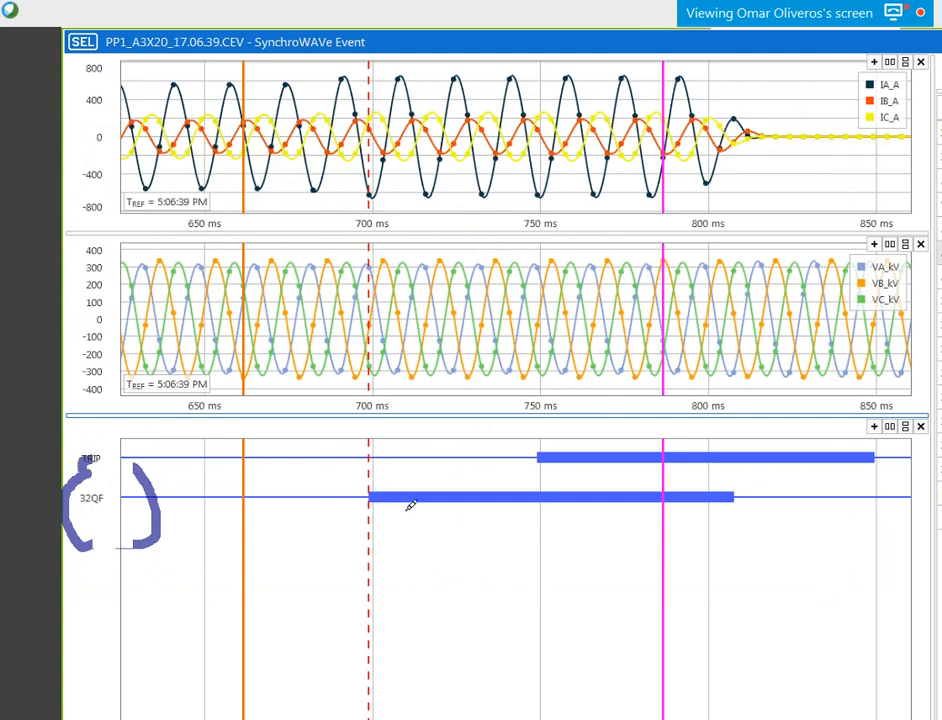
{"action": "left_click_drag", "start_coordinate": [406, 508], "coordinate": [382, 540]}
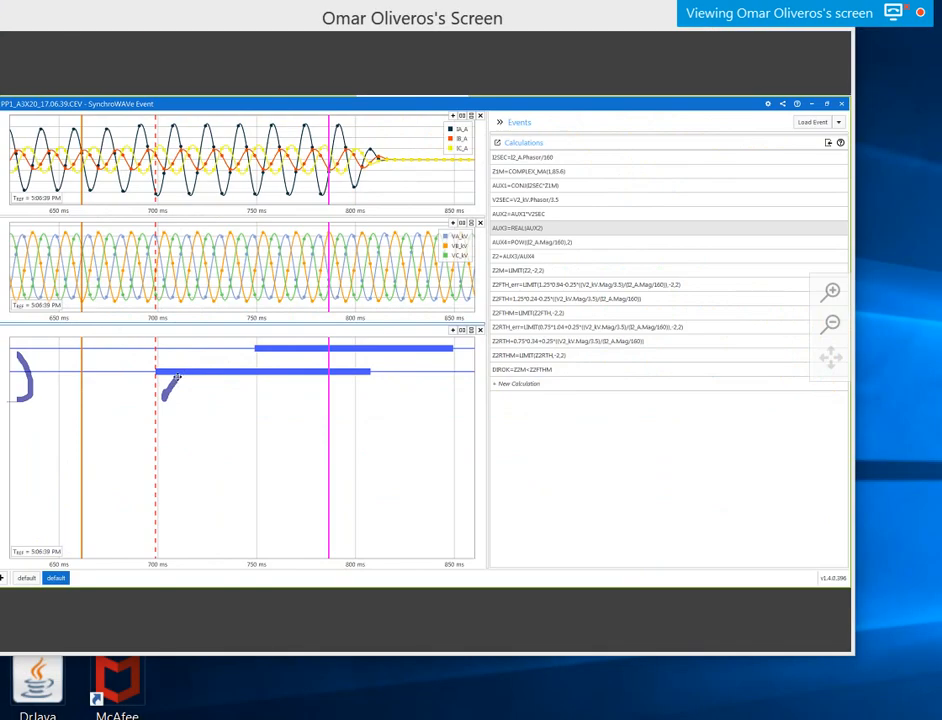
{"action": "mouse_move", "coordinate": [182, 376]}
{"action": "left_mouse_down"}
{"action": "mouse_move", "coordinate": [204, 400]}
{"action": "mouse_move", "coordinate": [181, 412]}
{"action": "mouse_move", "coordinate": [181, 477]}
{"action": "left_mouse_up"}
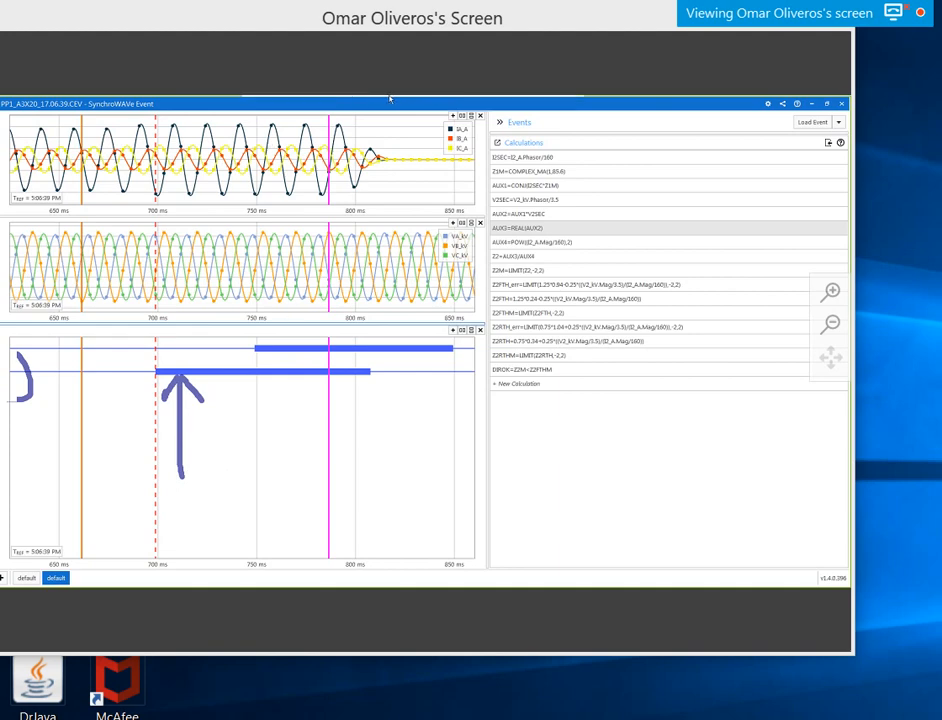
{"action": "left_click", "coordinate": [554, 110]}
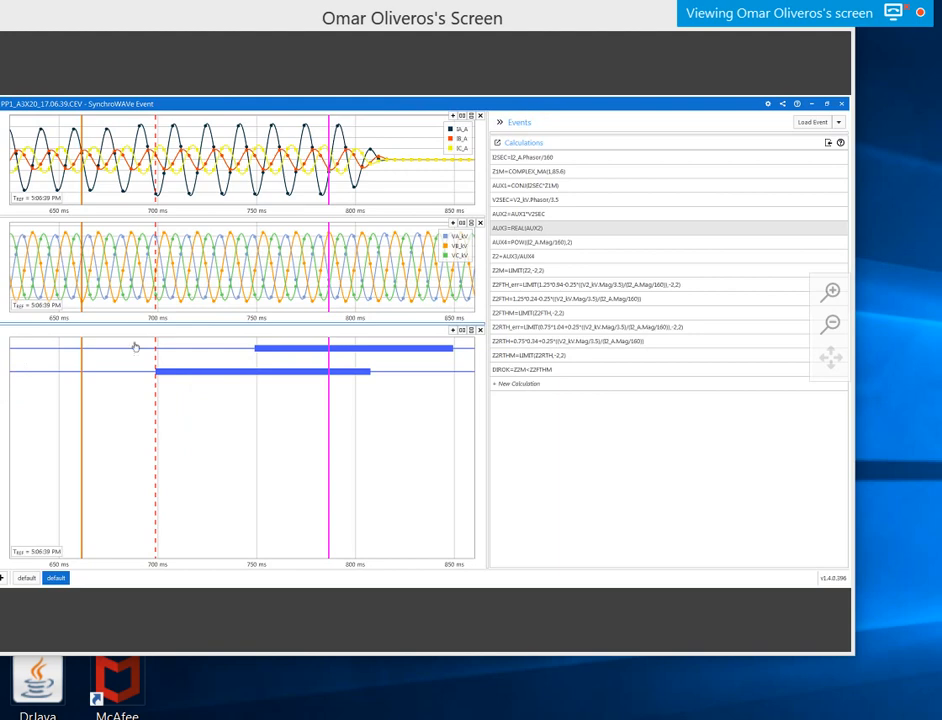
Step: Switch to the other default workspace and add the Z2M quantity to its empty analog plot
{"action": "left_click", "coordinate": [24, 579]}
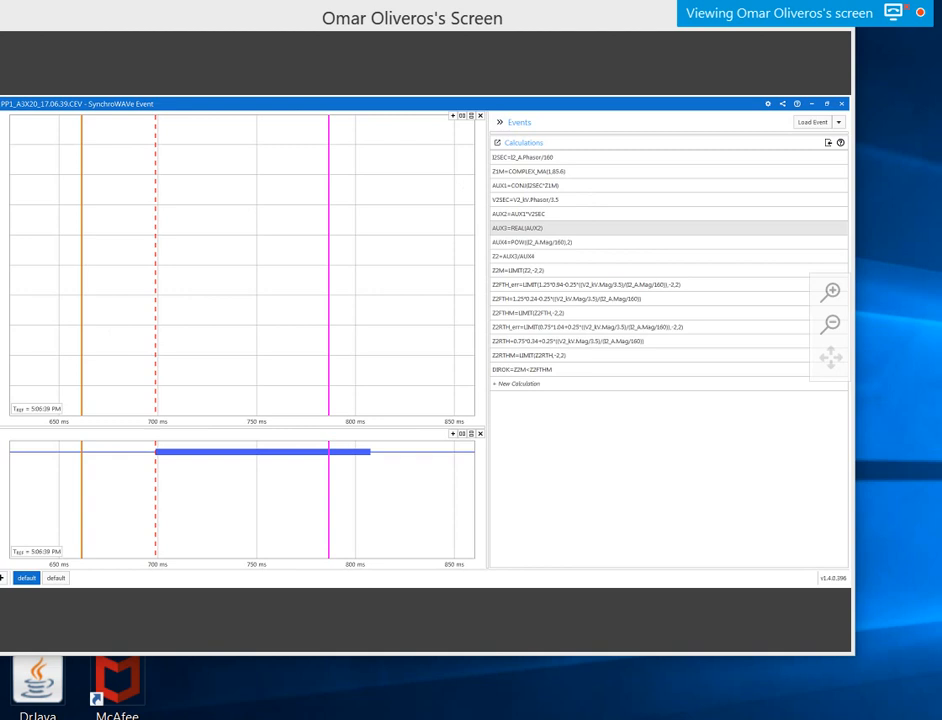
{"action": "key", "text": "alt+Tab"}
{"action": "left_click", "coordinate": [452, 116]}
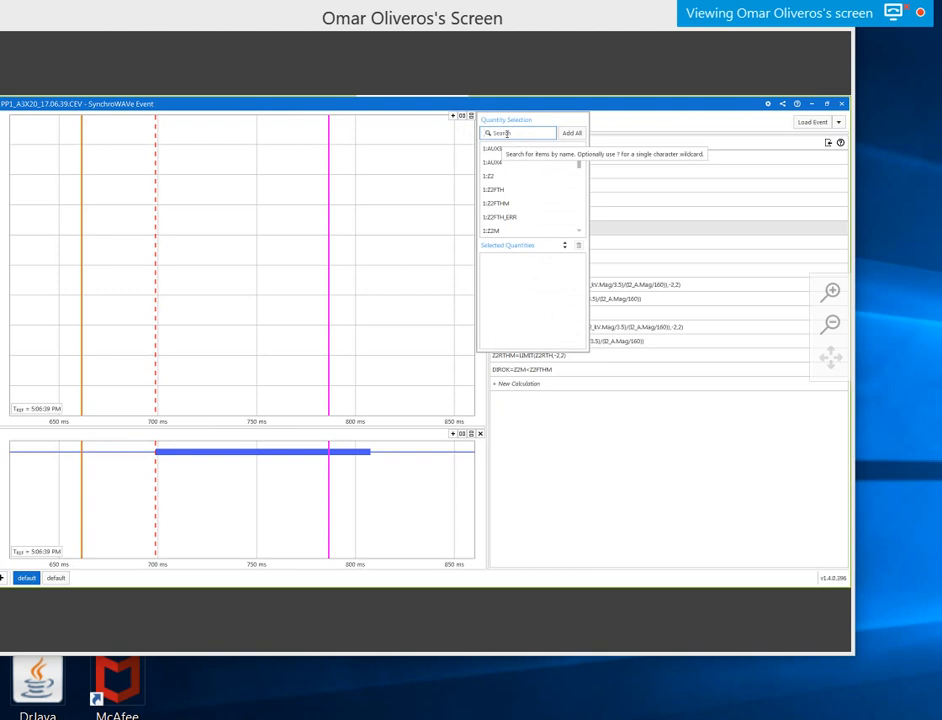
{"action": "key", "text": "Escape"}
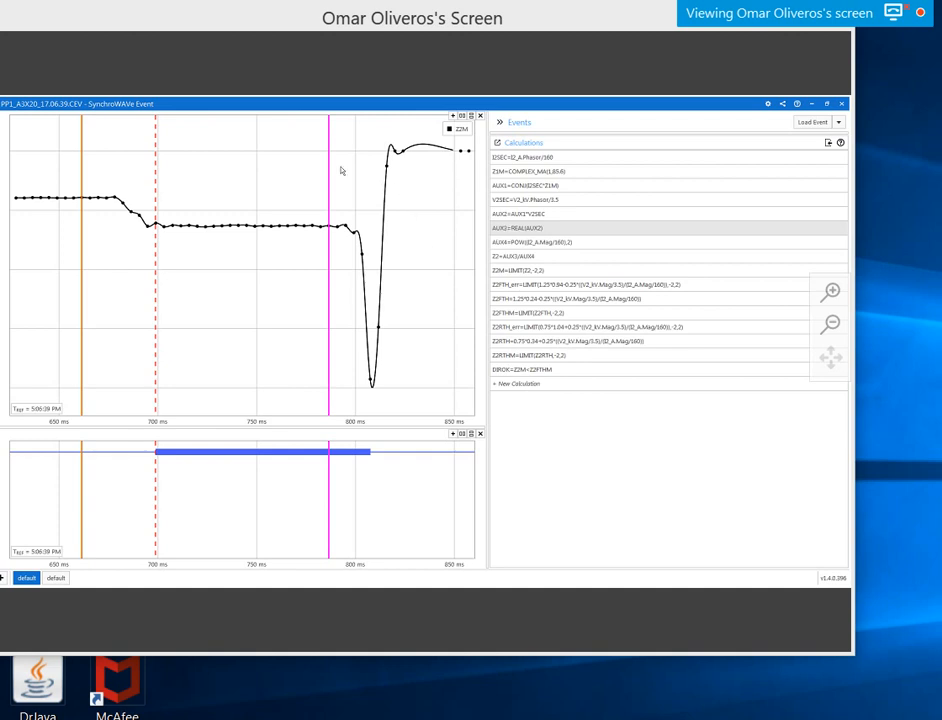
Step: Narrow the Calculations panel and examine the Z2M trace before, during and after the fault
{"action": "left_click", "coordinate": [530, 256]}
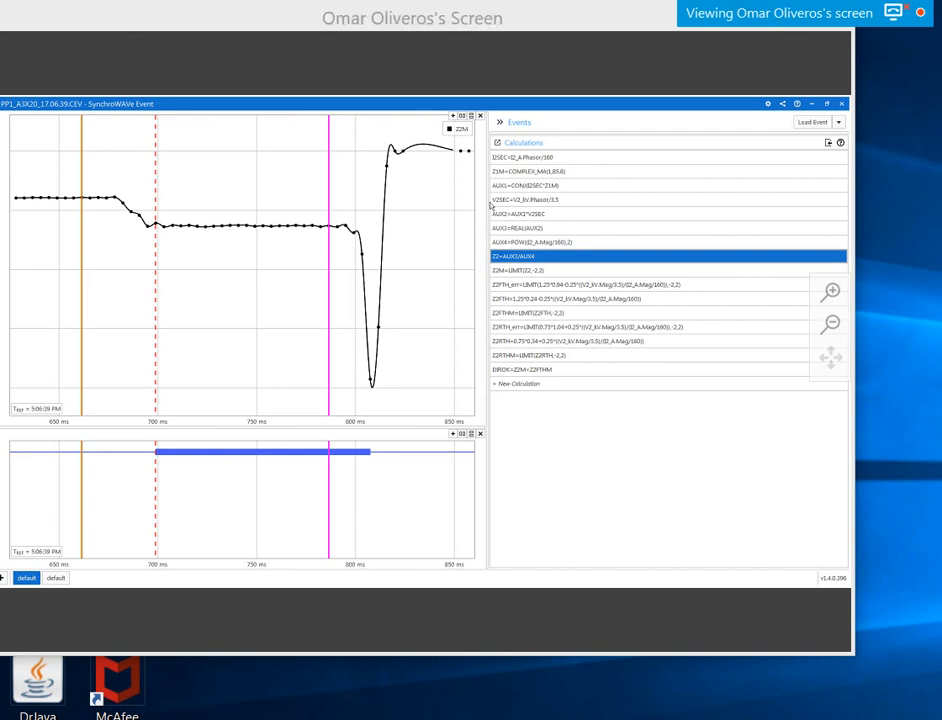
{"action": "left_click_drag", "start_coordinate": [490, 208], "coordinate": [545, 207]}
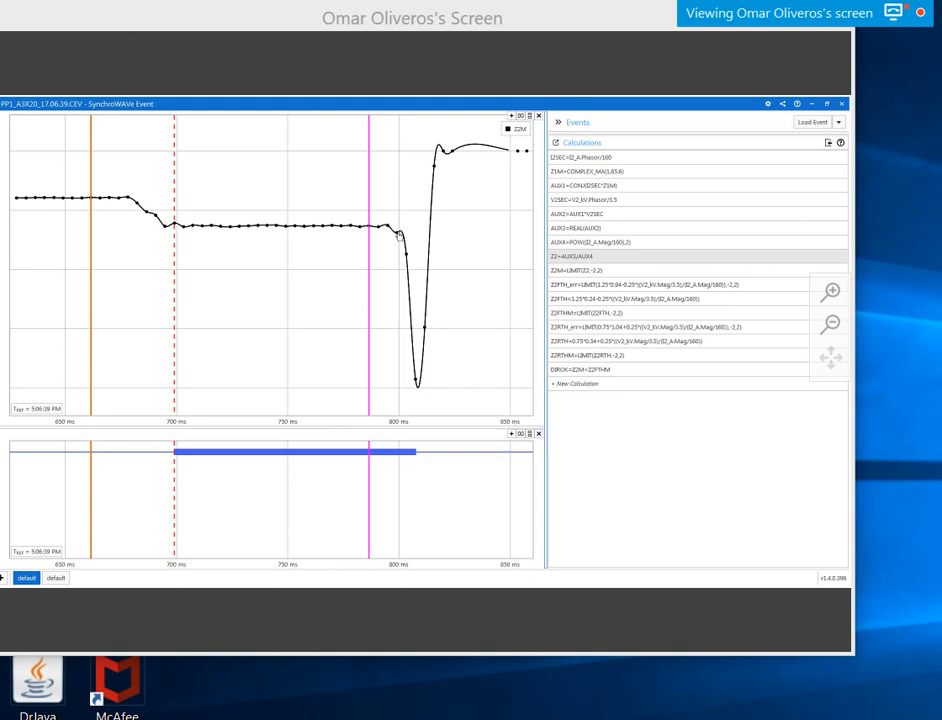
{"action": "scroll", "coordinate": [128, 203], "scroll_direction": "up", "scroll_amount": 5}
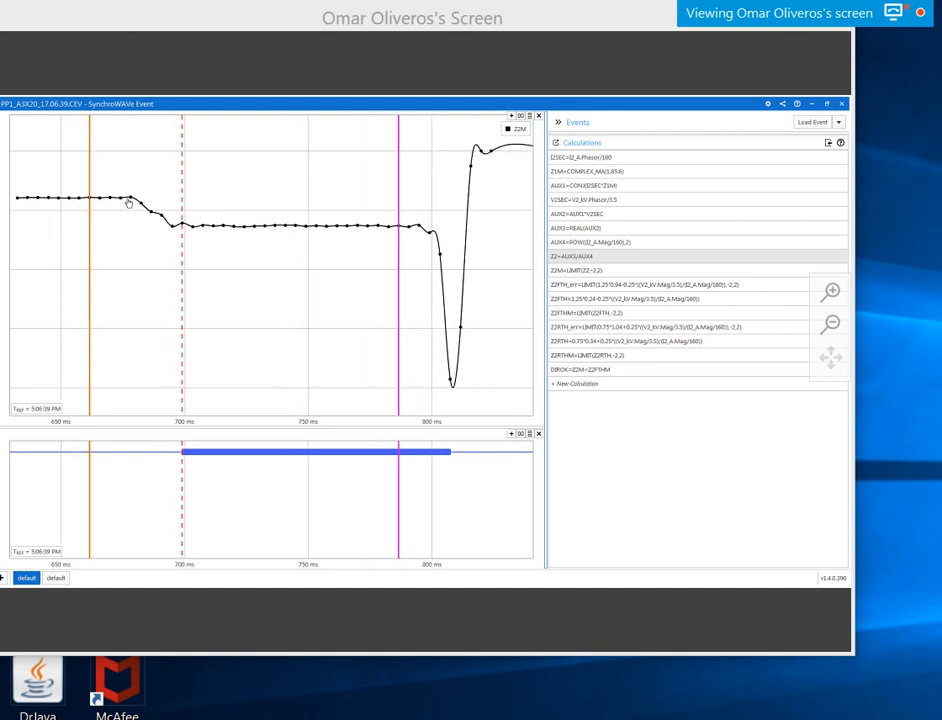
{"action": "scroll", "coordinate": [169, 208], "scroll_direction": "down", "scroll_amount": 5}
{"action": "scroll", "coordinate": [170, 211], "scroll_direction": "down", "scroll_amount": 2}
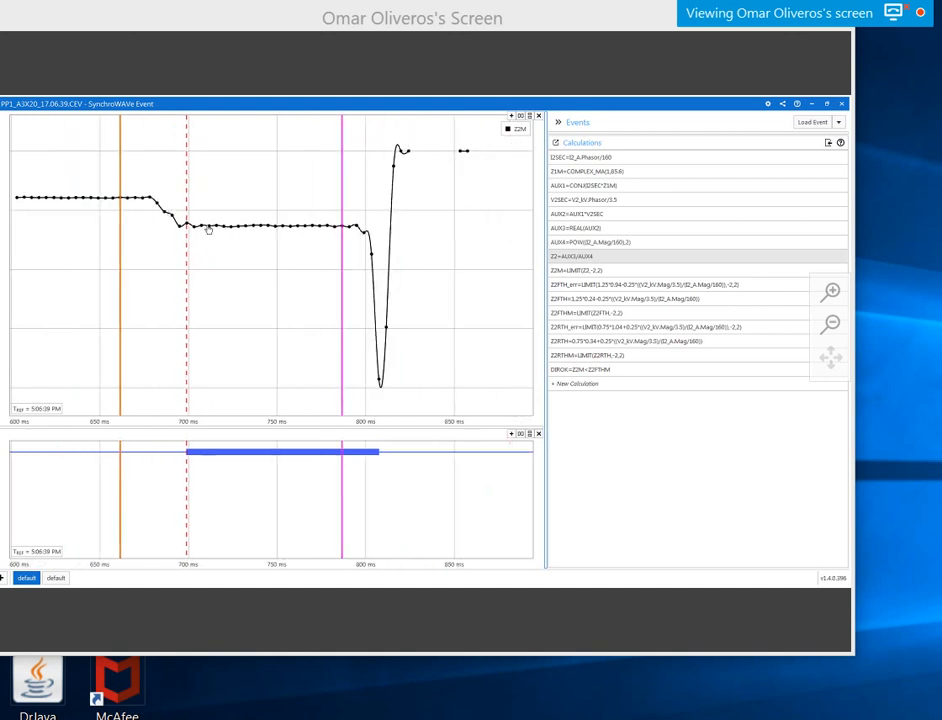
{"action": "scroll", "coordinate": [230, 227], "scroll_direction": "up", "scroll_amount": 5}
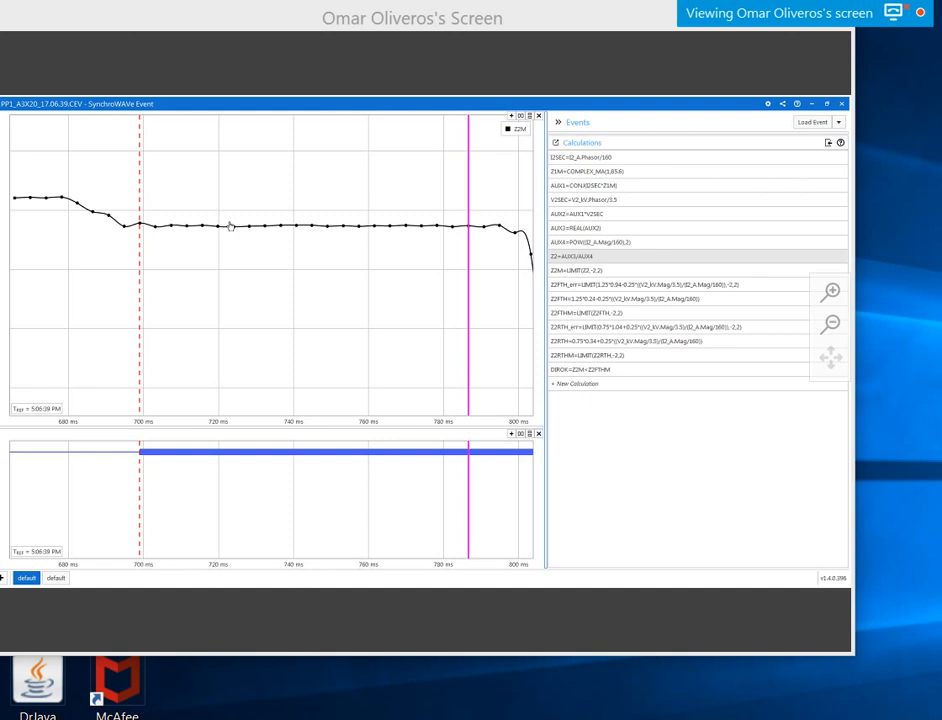
{"action": "scroll", "coordinate": [248, 220], "scroll_direction": "down", "scroll_amount": 3}
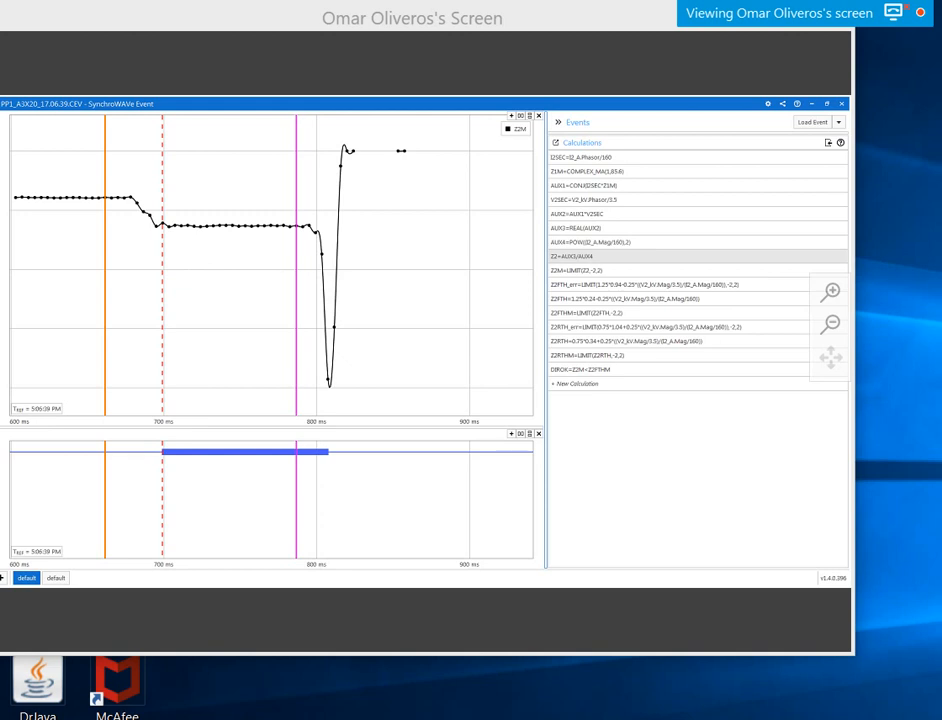
Step: Circle Z2F in both Z2FTH equations of the manual's Forward Threshold section and return to SynchroWAVe Event
{"action": "key", "text": "alt+Tab"}
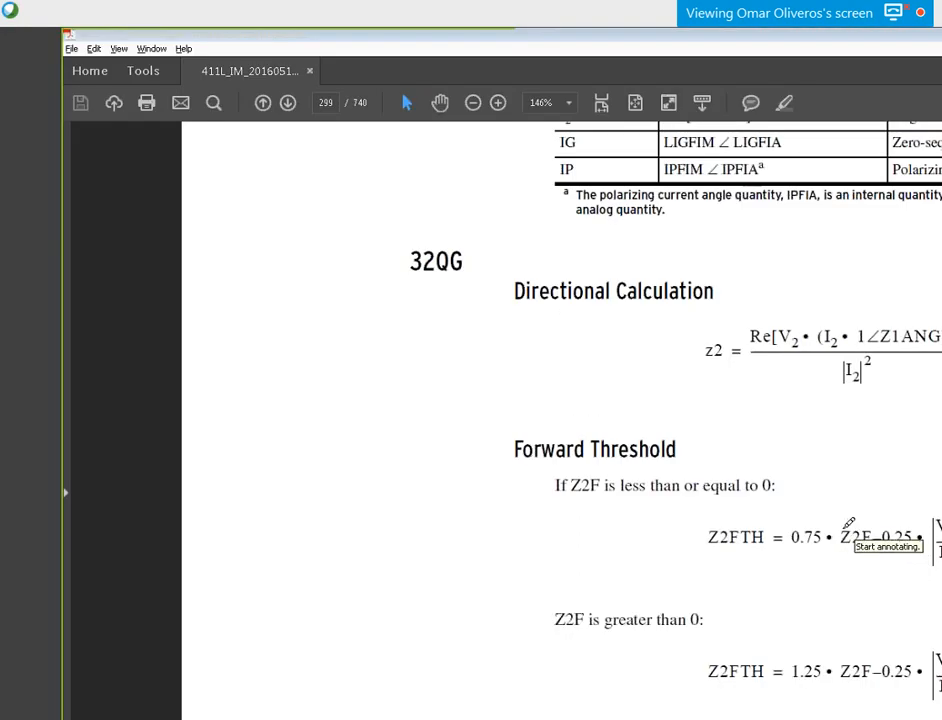
{"action": "mouse_move", "coordinate": [842, 524]}
{"action": "left_mouse_down"}
{"action": "mouse_move", "coordinate": [885, 566]}
{"action": "mouse_move", "coordinate": [852, 511]}
{"action": "left_mouse_up"}
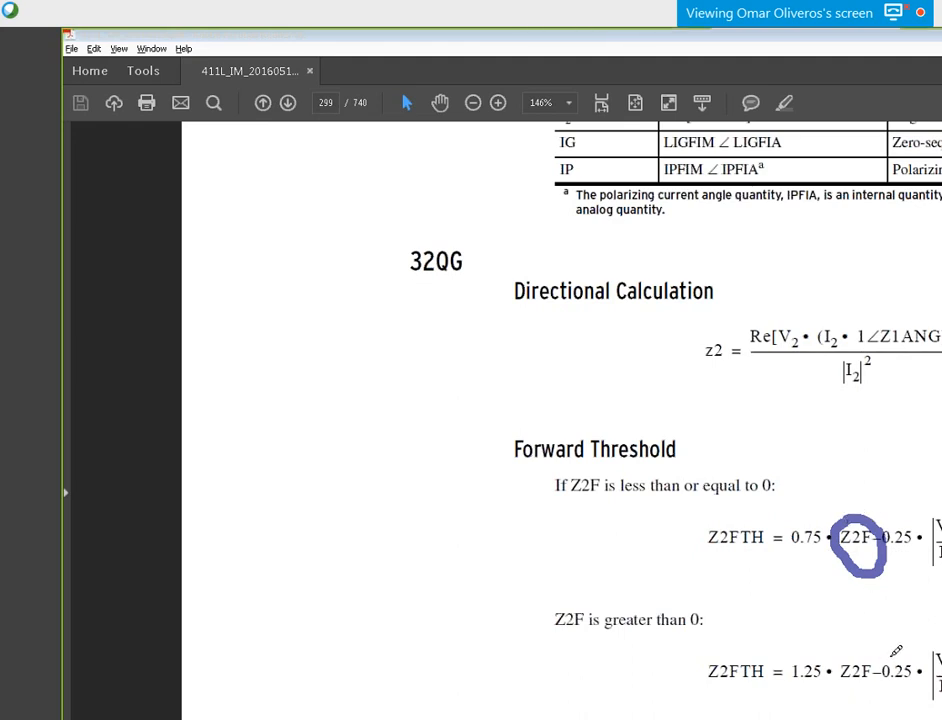
{"action": "mouse_move", "coordinate": [864, 646]}
{"action": "left_mouse_down"}
{"action": "mouse_move", "coordinate": [845, 656]}
{"action": "mouse_move", "coordinate": [866, 698]}
{"action": "mouse_move", "coordinate": [888, 660]}
{"action": "mouse_move", "coordinate": [868, 643]}
{"action": "left_mouse_up"}
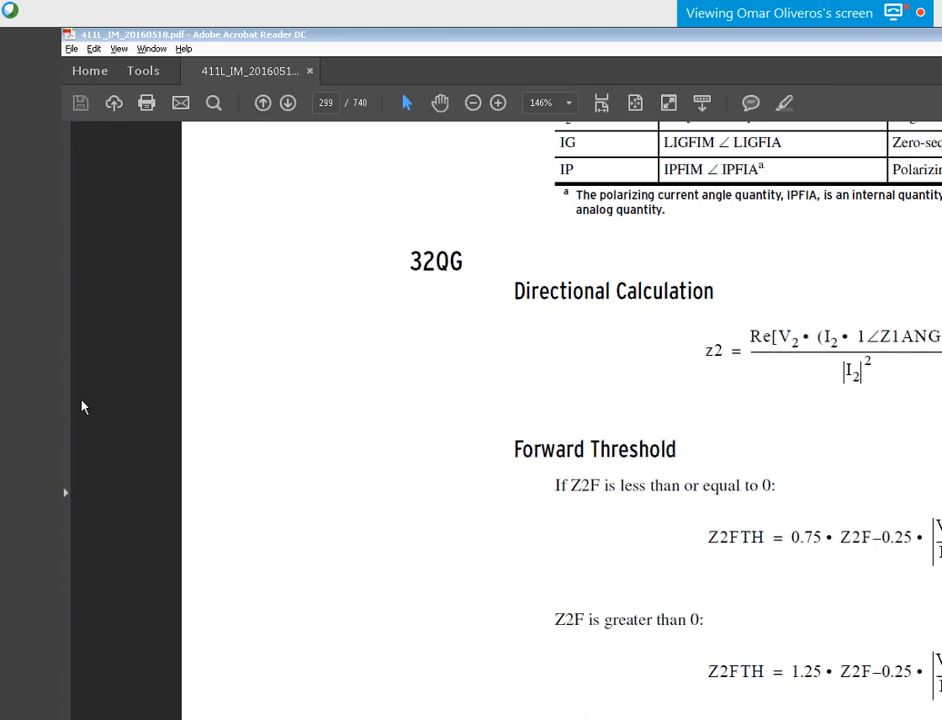
{"action": "key", "text": "alt+Tab"}
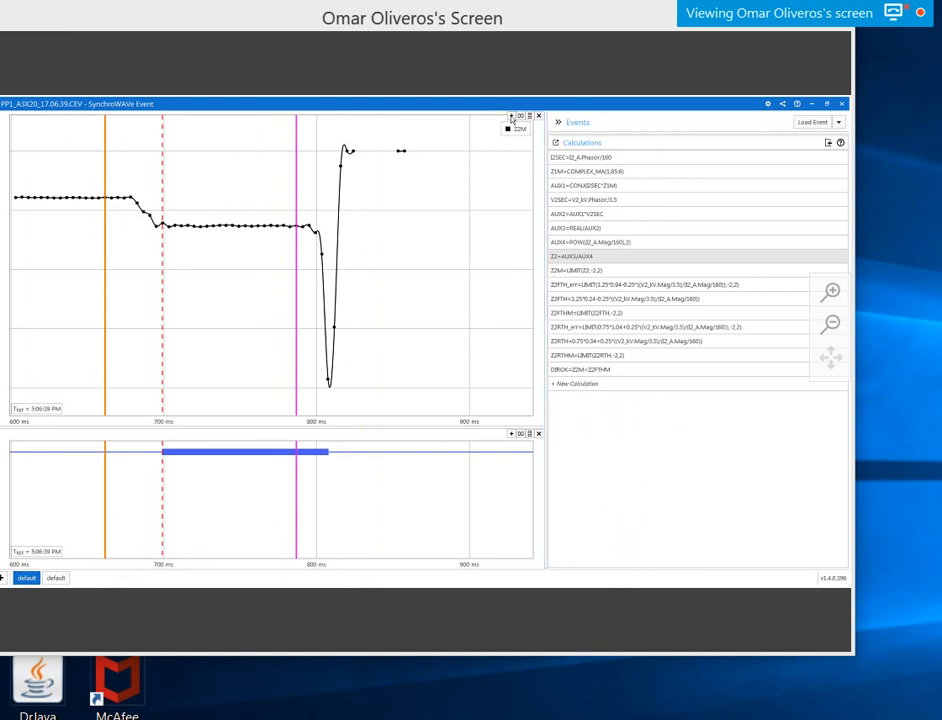
Step: Compare the Z2FTH and Z2FTH_err formulas and add Z2FTH_ERR to the plot containing Z2M
{"action": "left_click", "coordinate": [574, 300]}
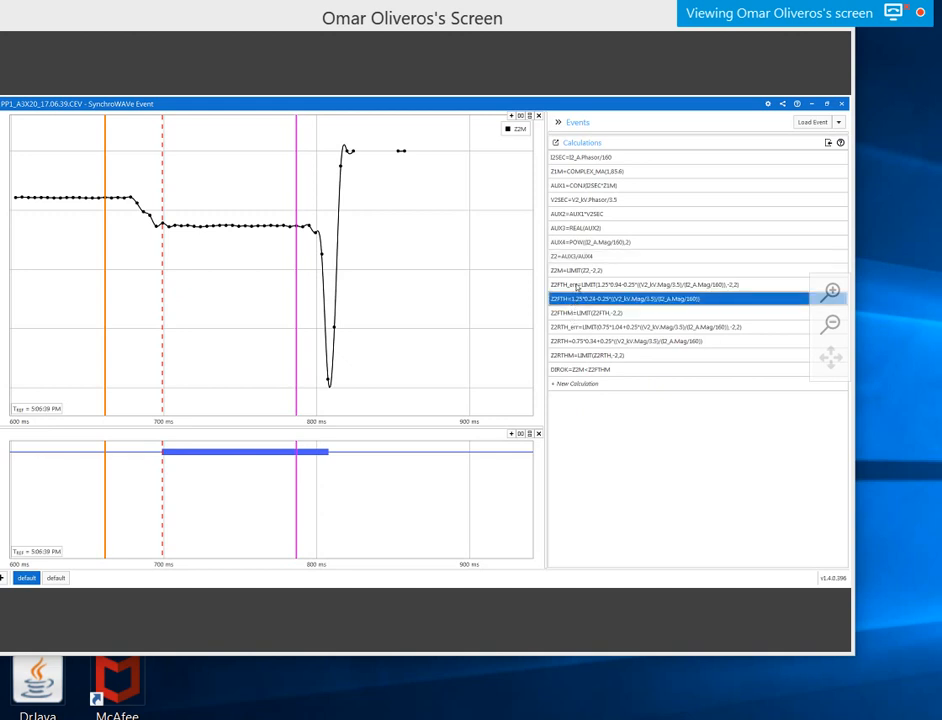
{"action": "left_click", "coordinate": [577, 285]}
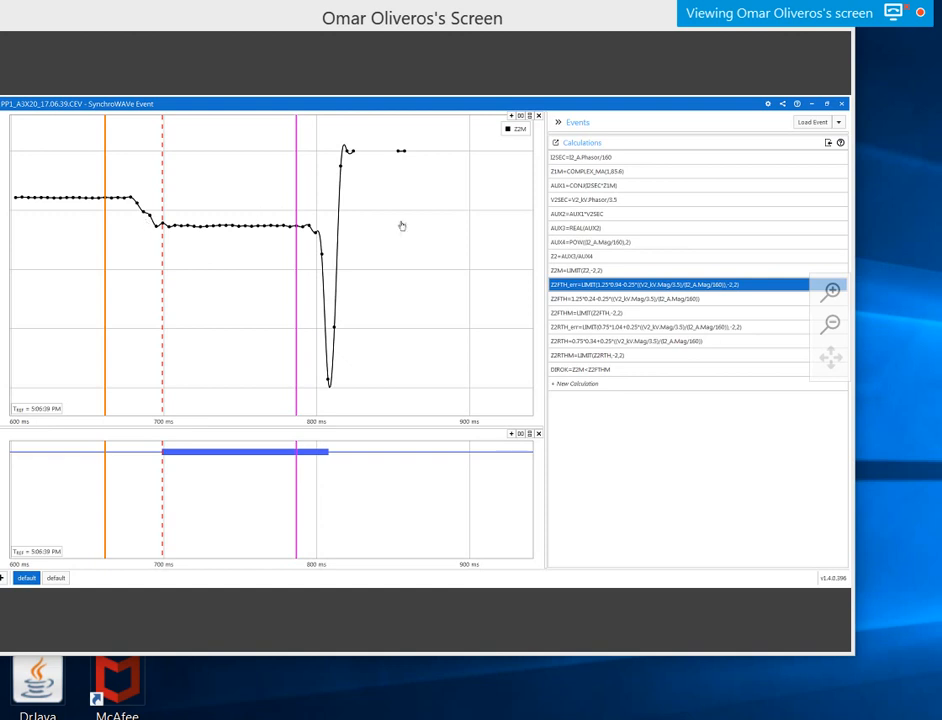
{"action": "left_click", "coordinate": [590, 299]}
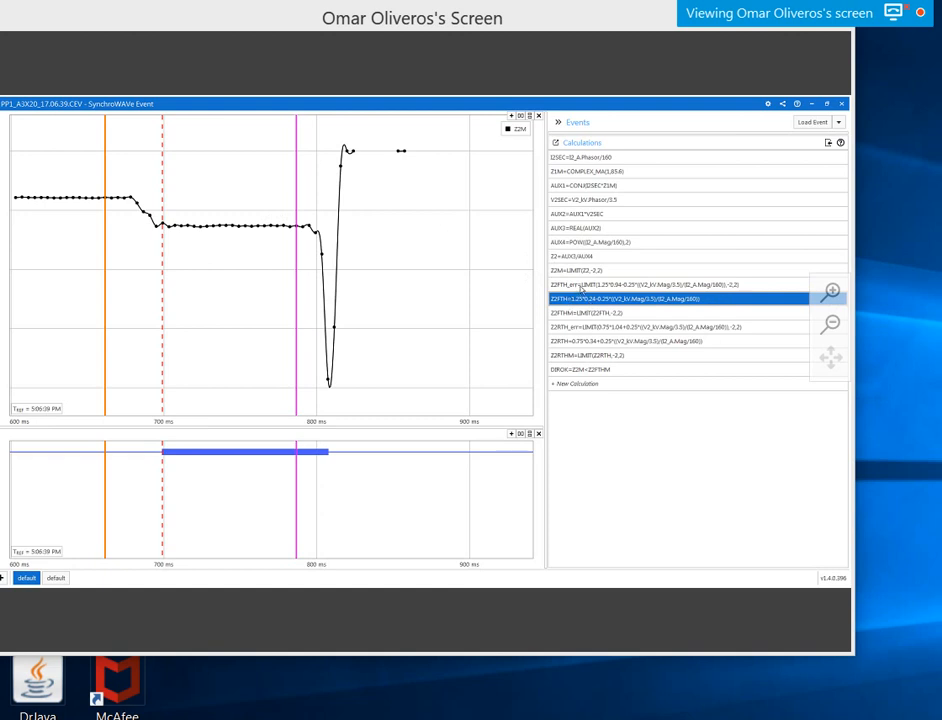
{"action": "left_click", "coordinate": [581, 286]}
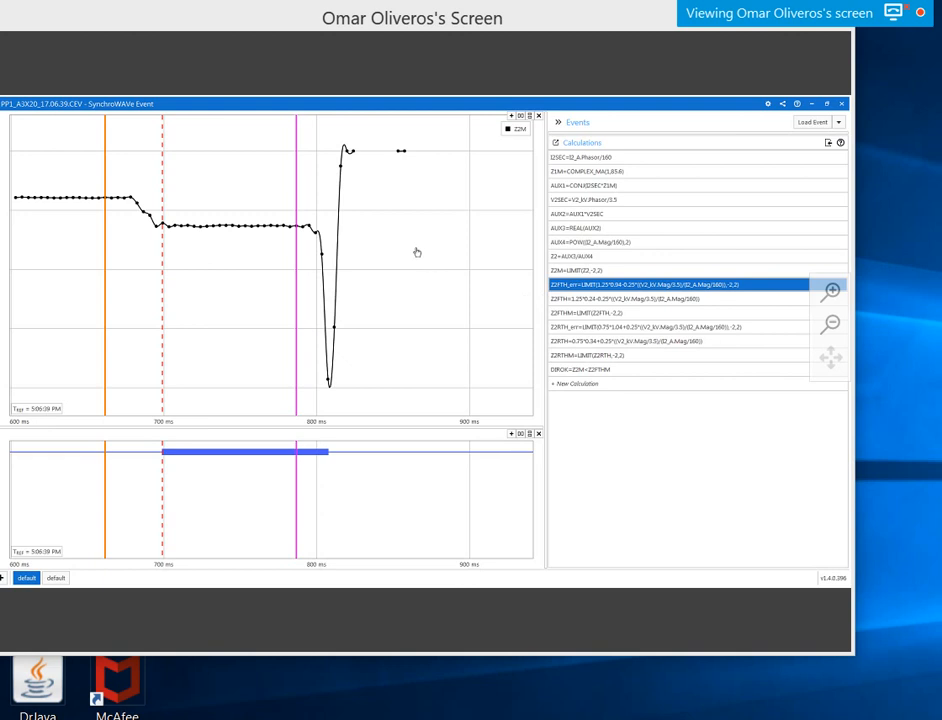
{"action": "left_click", "coordinate": [512, 116]}
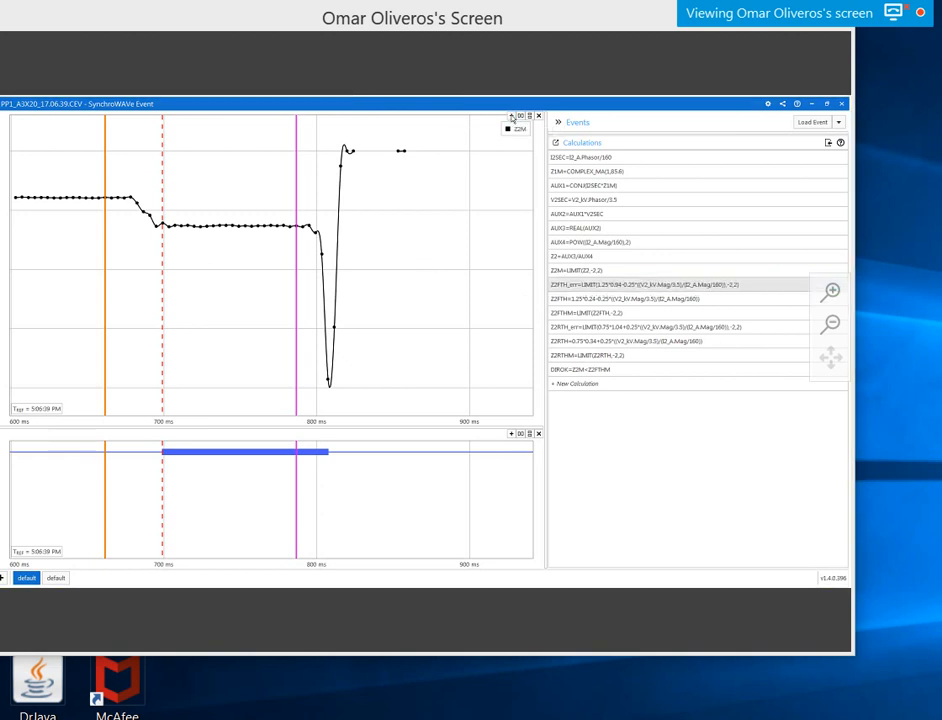
{"action": "left_click", "coordinate": [570, 219]}
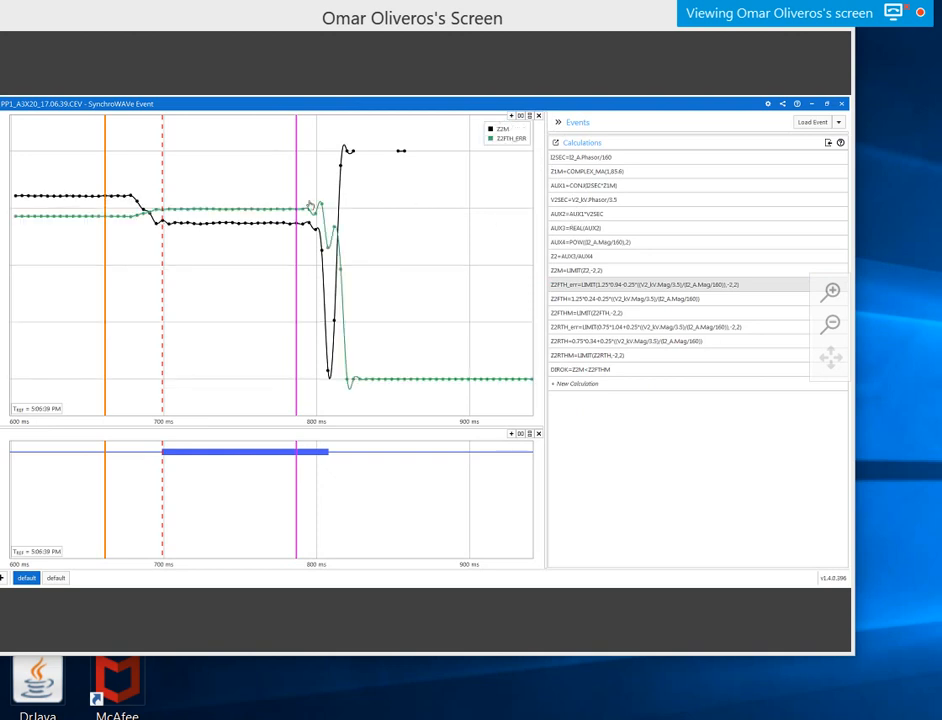
Step: Enlarge the Z2M and Z2FTH_ERR plot over the digital plot and frame the fault period around their crossing
{"action": "left_click_drag", "start_coordinate": [481, 424], "coordinate": [490, 491]}
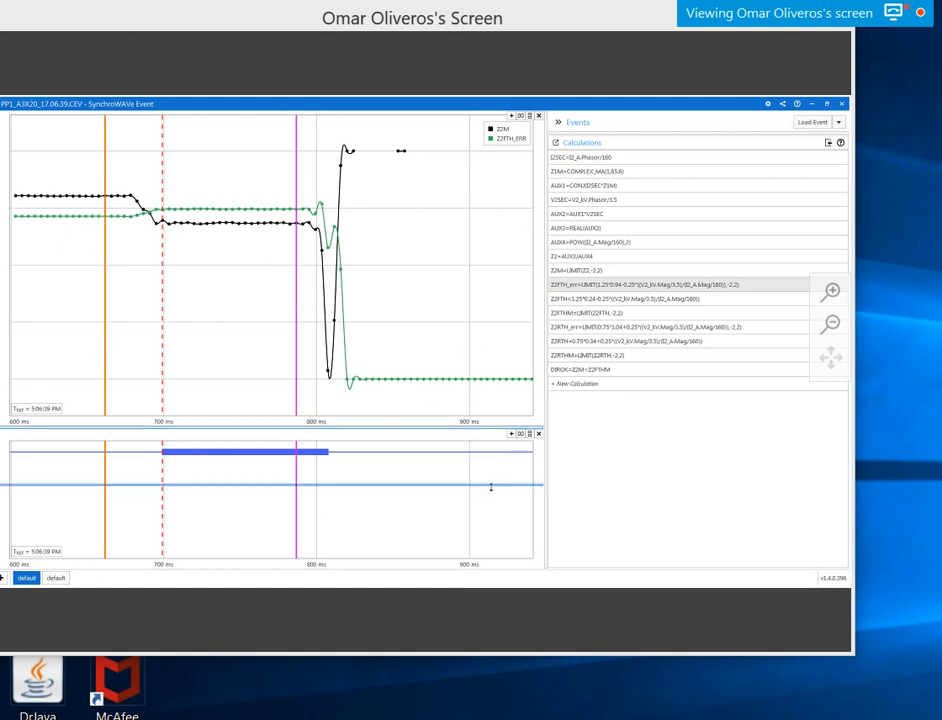
{"action": "scroll", "coordinate": [120, 238], "scroll_direction": "up", "scroll_amount": 4}
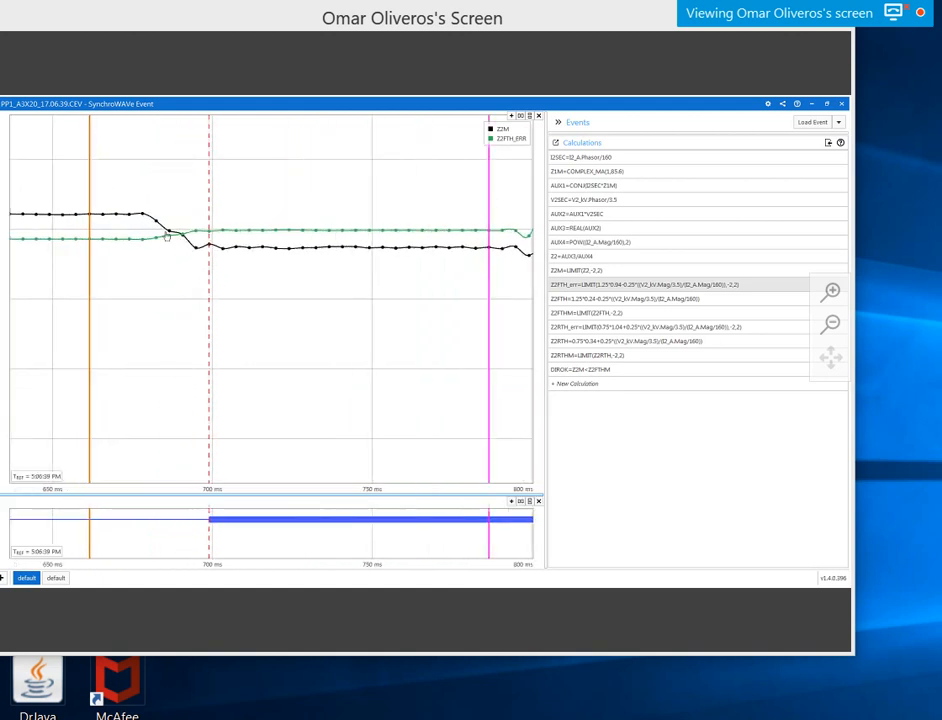
{"action": "scroll", "coordinate": [189, 259], "scroll_direction": "down", "scroll_amount": 3}
{"action": "left_click_drag", "start_coordinate": [251, 288], "coordinate": [303, 288]}
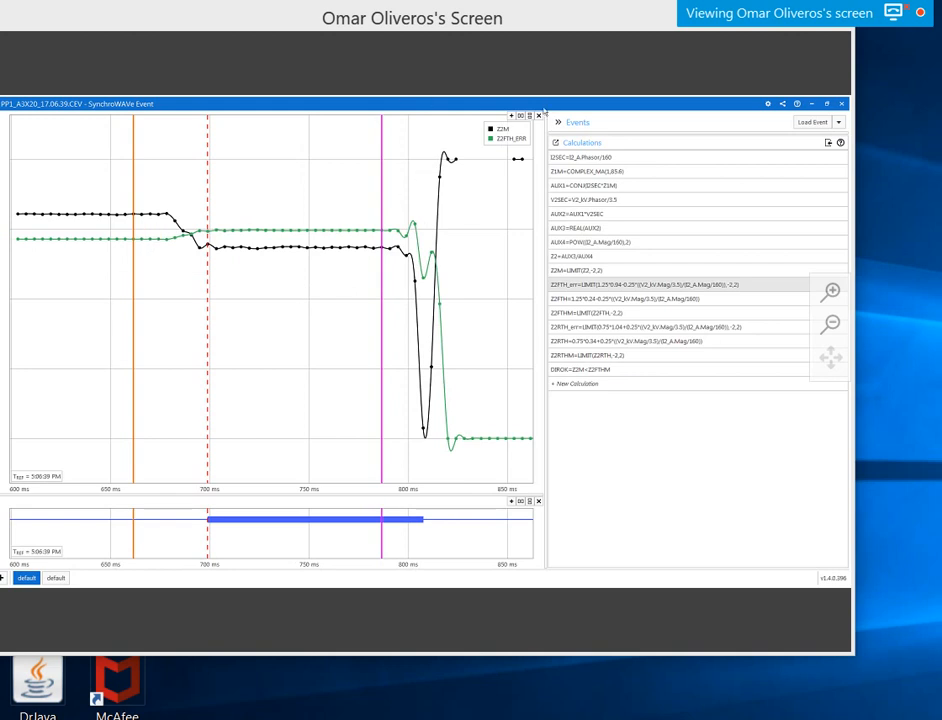
Step: Annotate the plot with Z2, FWD, arrows to the fault-period trace and digital segment, and a circle around the crossing; clear the marks
{"action": "left_click", "coordinate": [550, 108]}
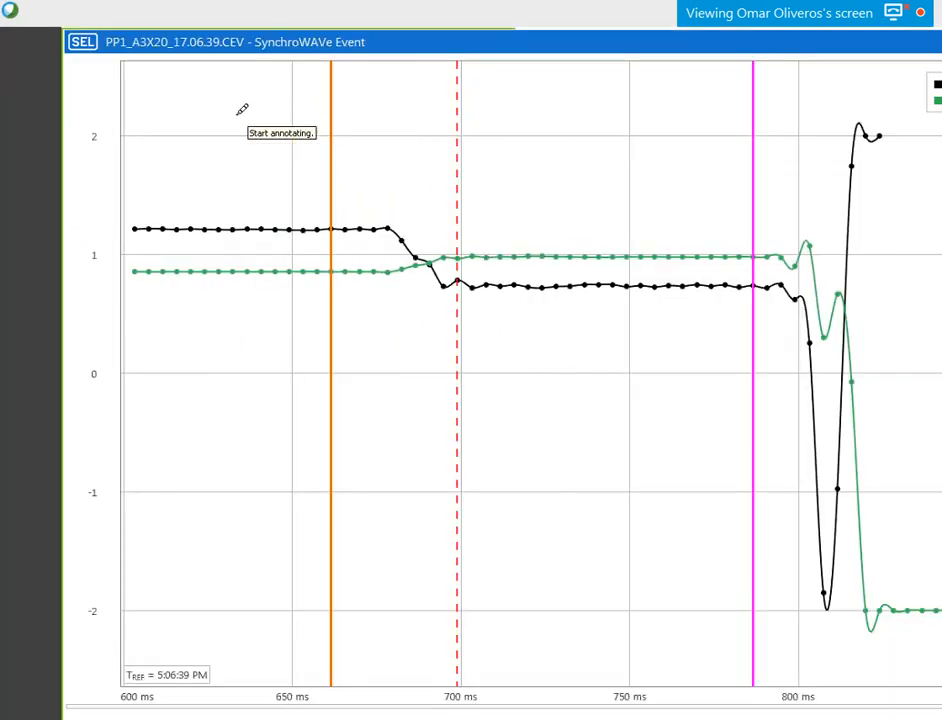
{"action": "left_click_drag", "start_coordinate": [167, 168], "coordinate": [290, 215]}
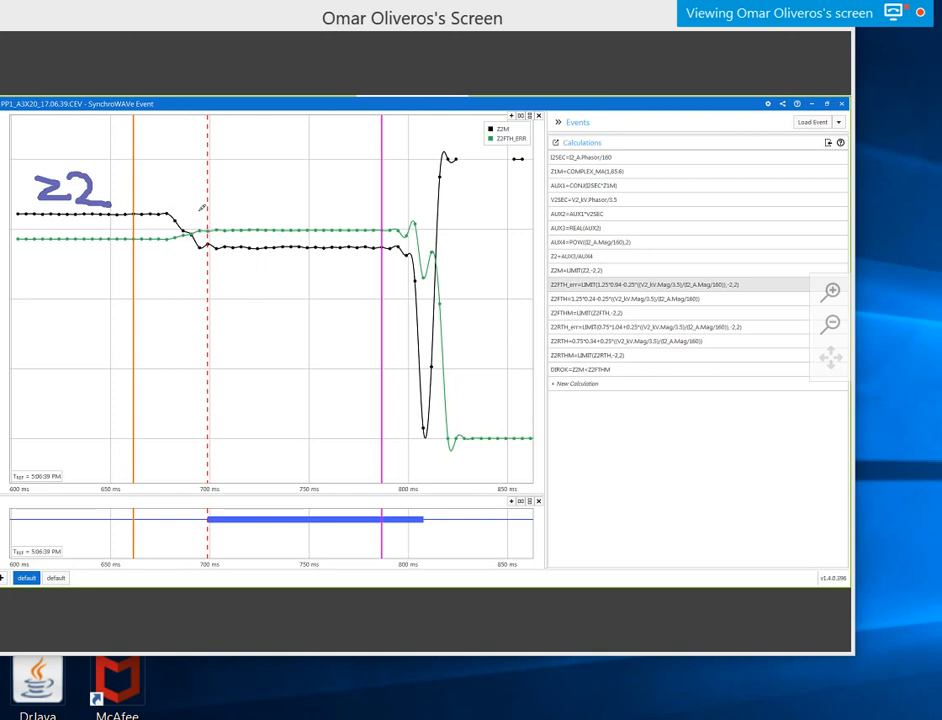
{"action": "mouse_move", "coordinate": [223, 209]}
{"action": "left_mouse_down"}
{"action": "mouse_move", "coordinate": [233, 238]}
{"action": "mouse_move", "coordinate": [248, 216]}
{"action": "left_mouse_up"}
{"action": "mouse_move", "coordinate": [258, 206]}
{"action": "left_mouse_down"}
{"action": "mouse_move", "coordinate": [262, 169]}
{"action": "mouse_move", "coordinate": [280, 169]}
{"action": "mouse_move", "coordinate": [284, 185]}
{"action": "mouse_move", "coordinate": [352, 172]}
{"action": "mouse_move", "coordinate": [361, 200]}
{"action": "mouse_move", "coordinate": [380, 178]}
{"action": "mouse_move", "coordinate": [363, 200]}
{"action": "left_mouse_up"}
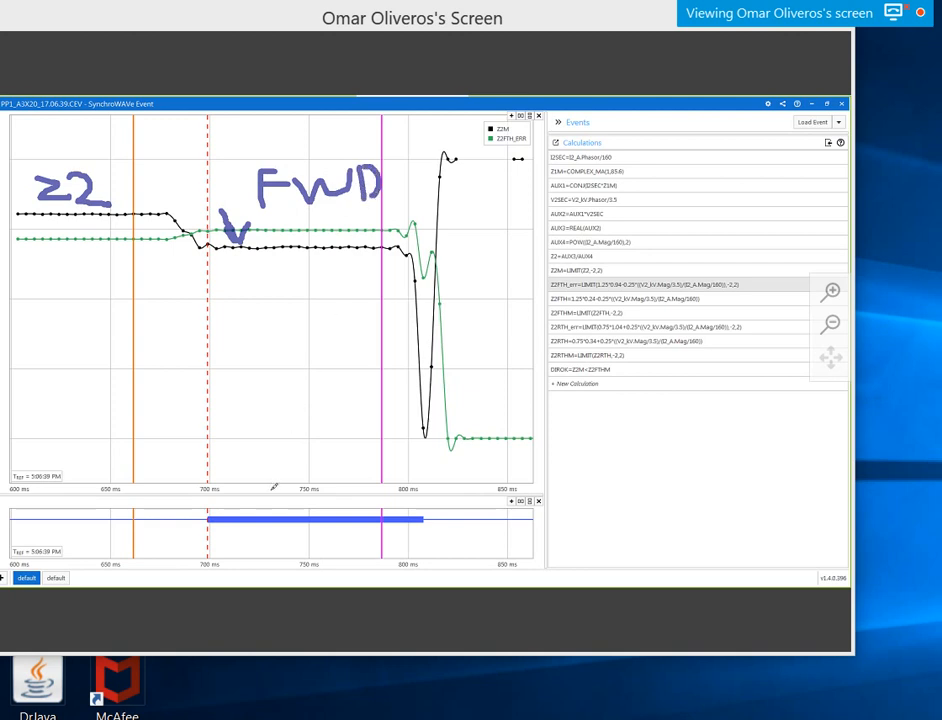
{"action": "mouse_move", "coordinate": [274, 308]}
{"action": "left_mouse_down"}
{"action": "mouse_move", "coordinate": [271, 500]}
{"action": "mouse_move", "coordinate": [290, 484]}
{"action": "left_mouse_up"}
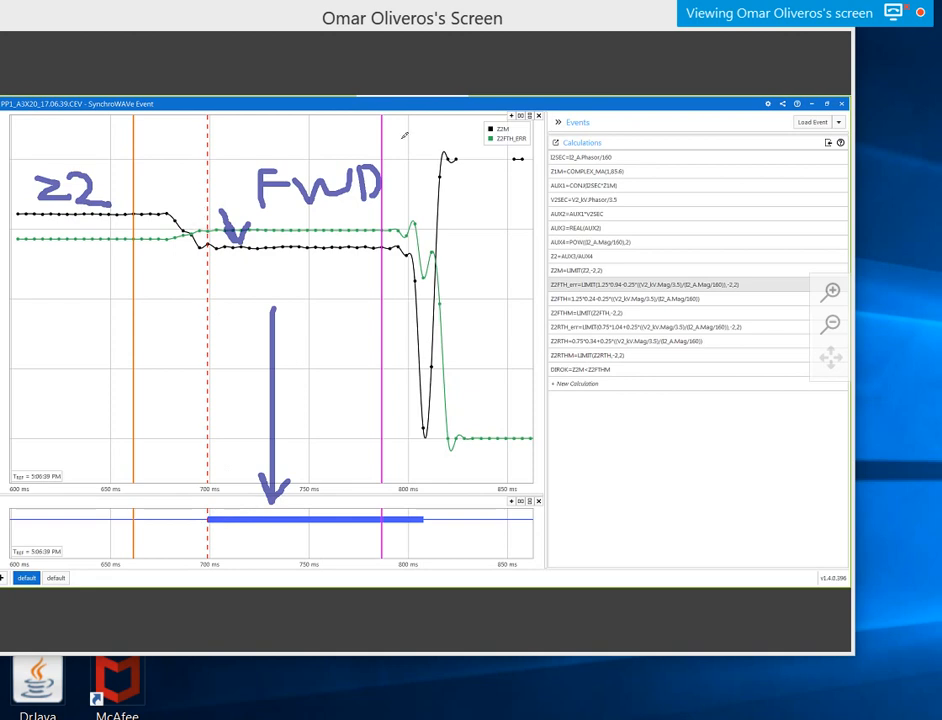
{"action": "mouse_move", "coordinate": [198, 208]}
{"action": "left_mouse_down"}
{"action": "mouse_move", "coordinate": [238, 276]}
{"action": "mouse_move", "coordinate": [207, 203]}
{"action": "left_mouse_up"}
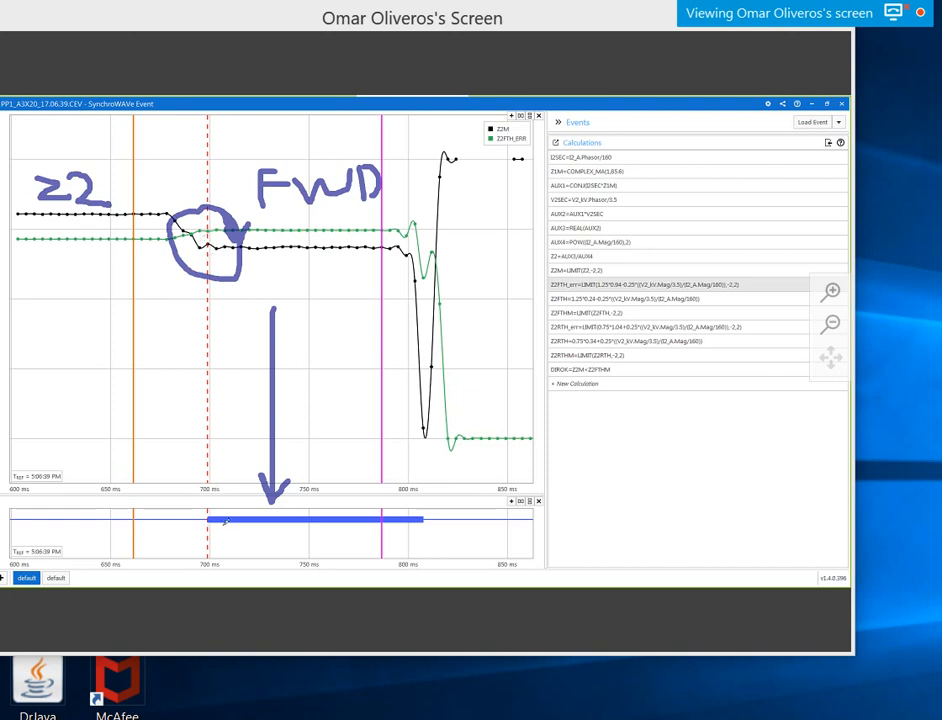
{"action": "left_click", "coordinate": [553, 112]}
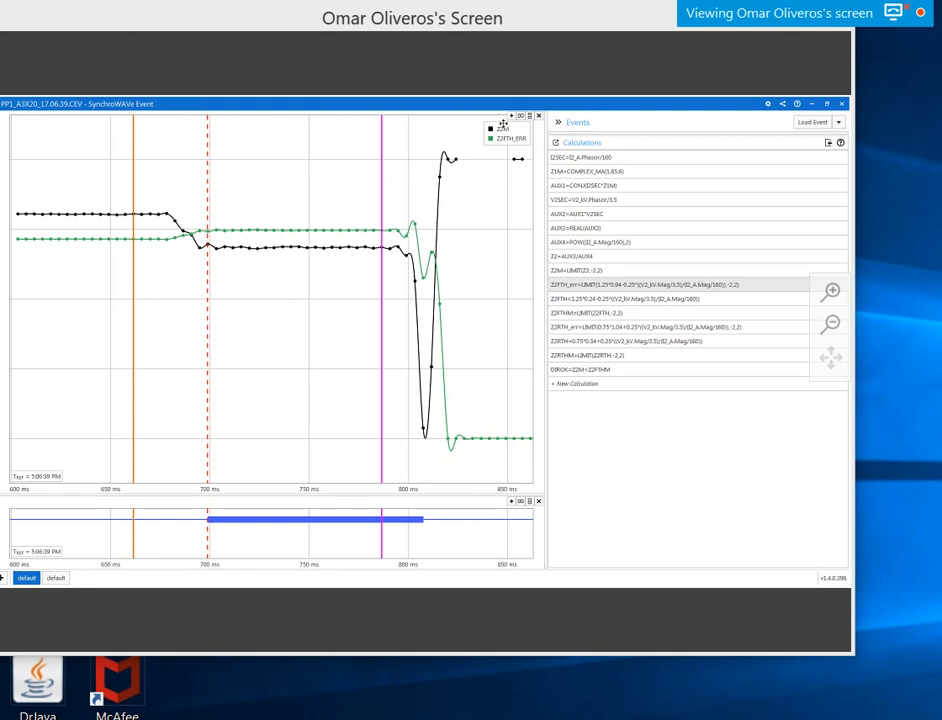
Step: Remove Z2FTH_ERR from the analog plot's selected quantities
{"action": "double_click", "coordinate": [639, 281]}
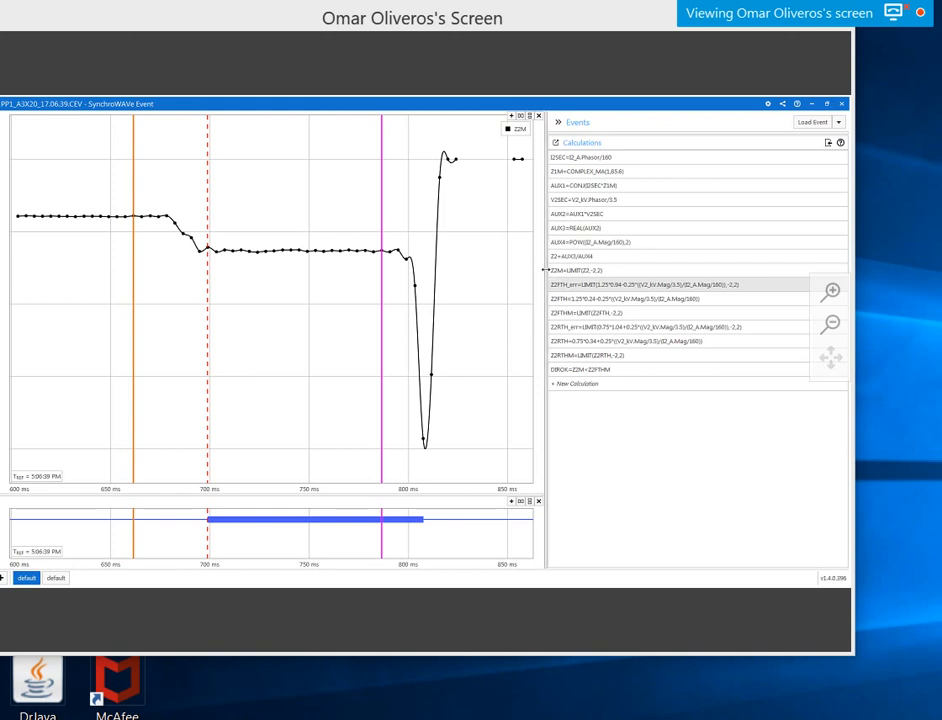
Step: Add Z2FTHM to the analog plot containing Z2M and shrink that plot to enlarge the digital plot beneath it
{"action": "left_click", "coordinate": [613, 317]}
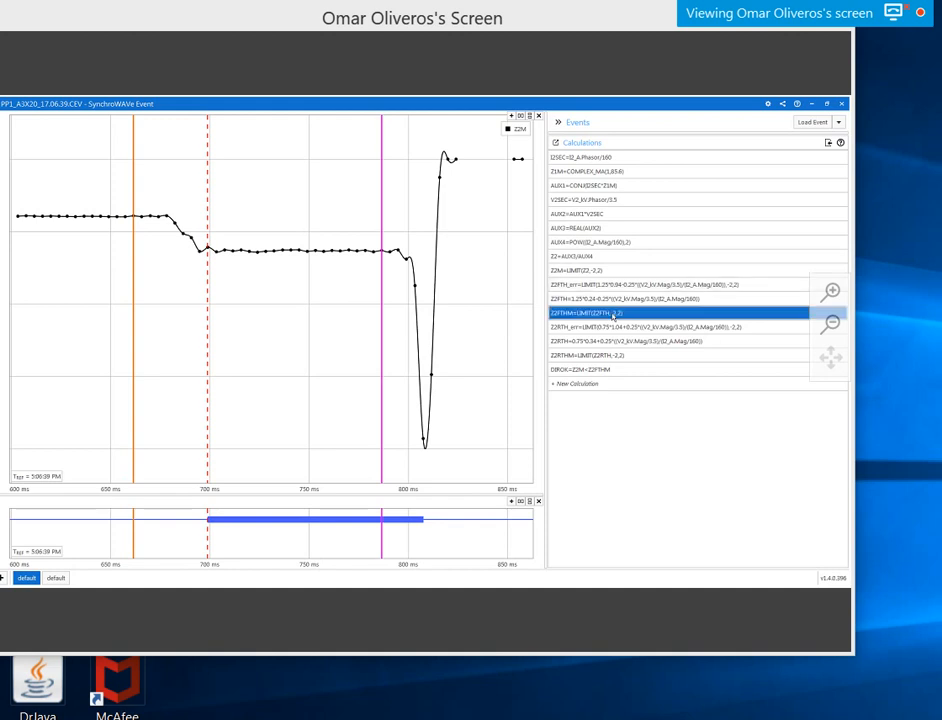
{"action": "left_click", "coordinate": [513, 116]}
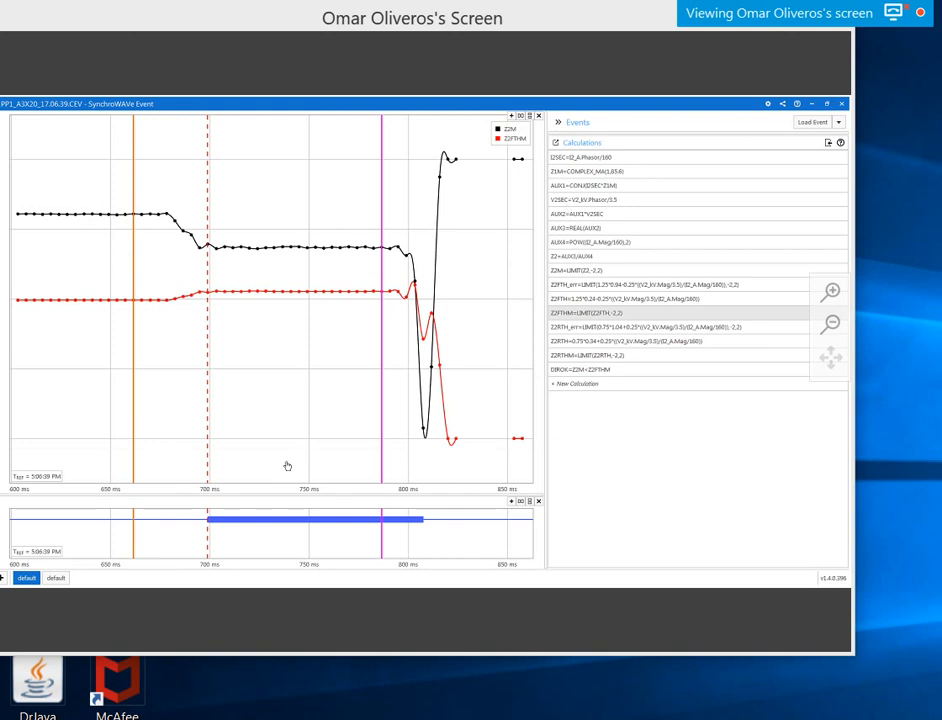
{"action": "left_click_drag", "start_coordinate": [309, 490], "coordinate": [322, 347]}
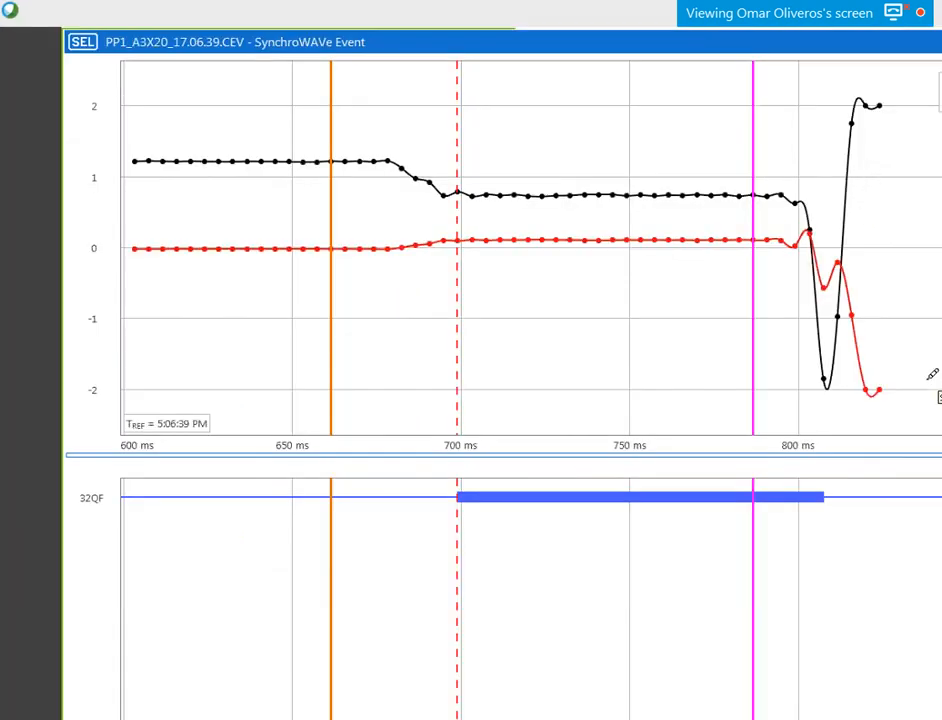
Step: Annotate the analog plot with arrows to the Z2M and Z2FTHM traces and a Z2 label; clear the marks
{"action": "mouse_move", "coordinate": [940, 412]}
{"action": "left_mouse_down"}
{"action": "mouse_move", "coordinate": [832, 384]}
{"action": "mouse_move", "coordinate": [747, 137]}
{"action": "mouse_move", "coordinate": [940, 126]}
{"action": "mouse_move", "coordinate": [940, 140]}
{"action": "mouse_move", "coordinate": [498, 312]}
{"action": "left_mouse_up"}
{"action": "mouse_move", "coordinate": [432, 290]}
{"action": "left_mouse_down"}
{"action": "mouse_move", "coordinate": [424, 220]}
{"action": "mouse_move", "coordinate": [452, 140]}
{"action": "mouse_move", "coordinate": [436, 295]}
{"action": "mouse_move", "coordinate": [448, 175]}
{"action": "mouse_move", "coordinate": [478, 288]}
{"action": "mouse_move", "coordinate": [464, 292]}
{"action": "mouse_move", "coordinate": [462, 246]}
{"action": "left_mouse_up"}
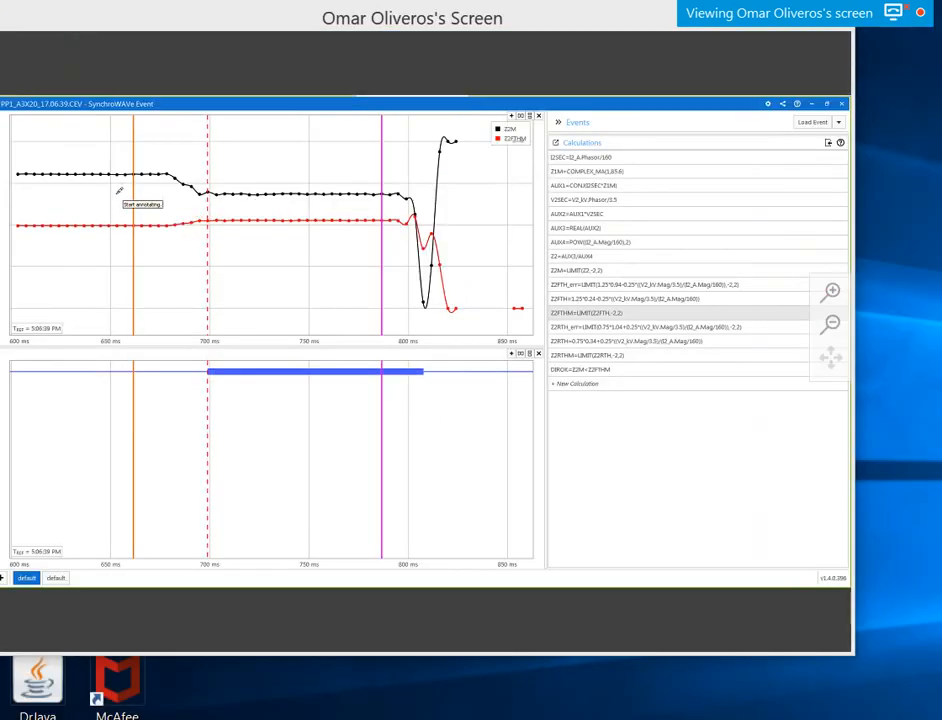
{"action": "mouse_move", "coordinate": [106, 179]}
{"action": "left_mouse_down"}
{"action": "mouse_move", "coordinate": [116, 227]}
{"action": "mouse_move", "coordinate": [137, 204]}
{"action": "left_mouse_up"}
{"action": "mouse_move", "coordinate": [120, 136]}
{"action": "left_mouse_down"}
{"action": "mouse_move", "coordinate": [119, 176]}
{"action": "mouse_move", "coordinate": [133, 157]}
{"action": "mouse_move", "coordinate": [176, 147]}
{"action": "mouse_move", "coordinate": [184, 164]}
{"action": "mouse_move", "coordinate": [223, 180]}
{"action": "left_mouse_up"}
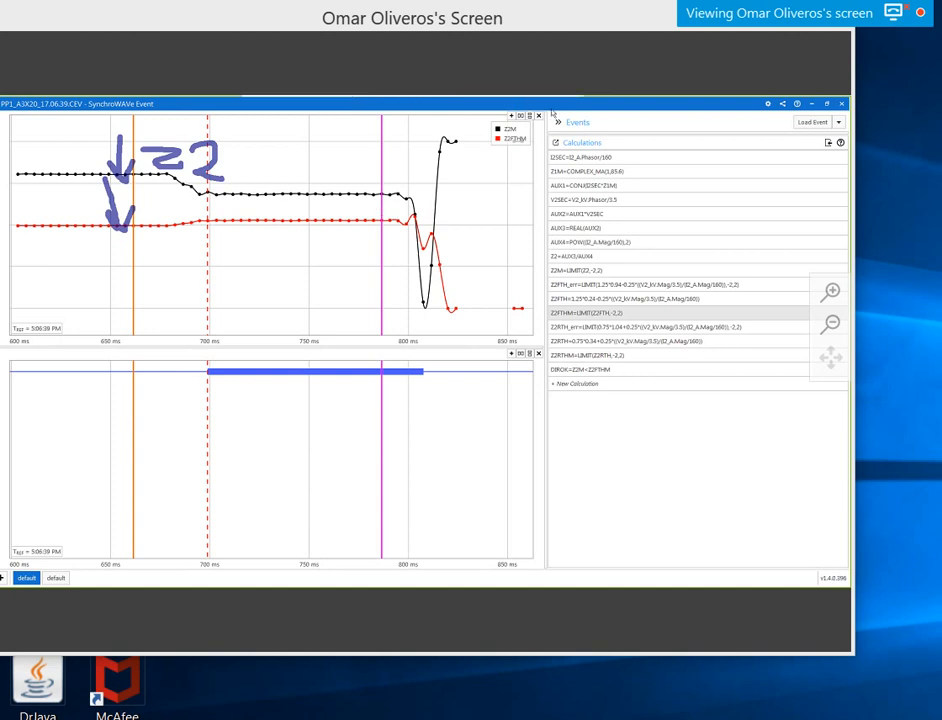
Step: Rename the DIROK calculation as DIRECCIONALIDAD OK, keeping its formula Z2M<Z2FTHM
{"action": "left_click", "coordinate": [616, 370]}
{"action": "left_click", "coordinate": [620, 370]}
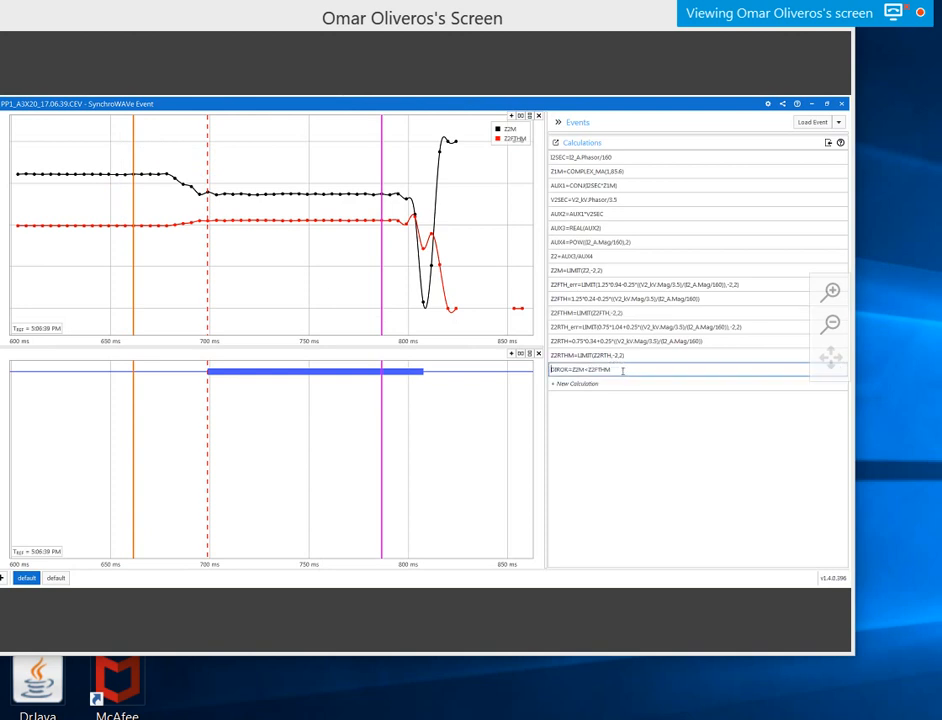
{"action": "key", "text": "Right"}
{"action": "key", "text": "Right"}
{"action": "key", "text": "Right"}
{"action": "key", "text": "Right"}
{"action": "key", "text": "Right"}
{"action": "key", "text": "BackSpace"}
{"action": "key", "text": "BackSpace"}
{"action": "type", "text": "ECCIONALIDAD OK"}
{"action": "key", "text": "alt+Tab"}
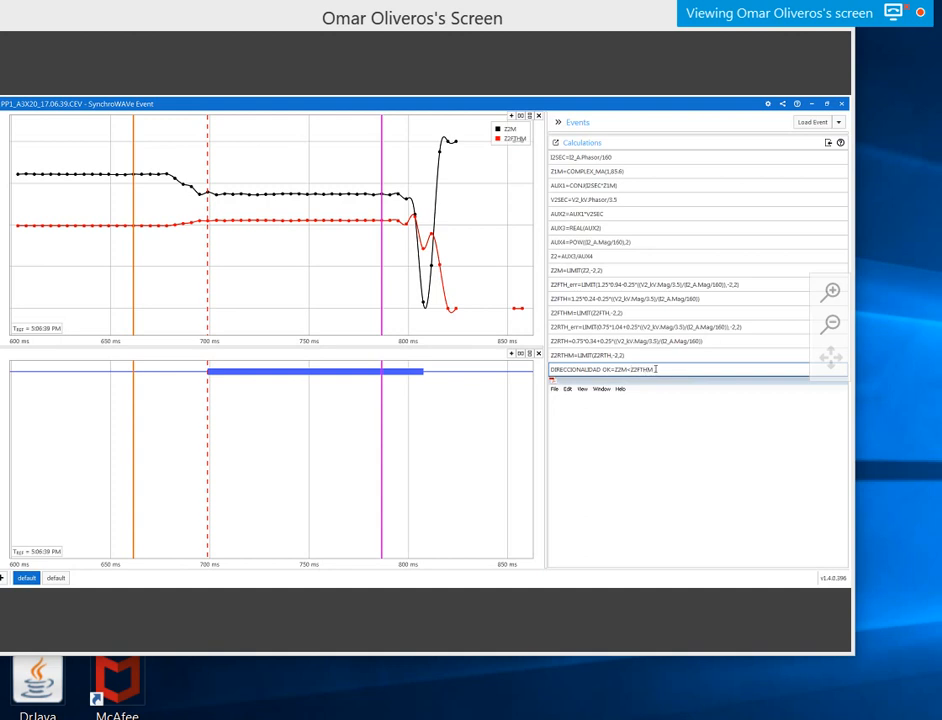
{"action": "key", "text": "Return"}
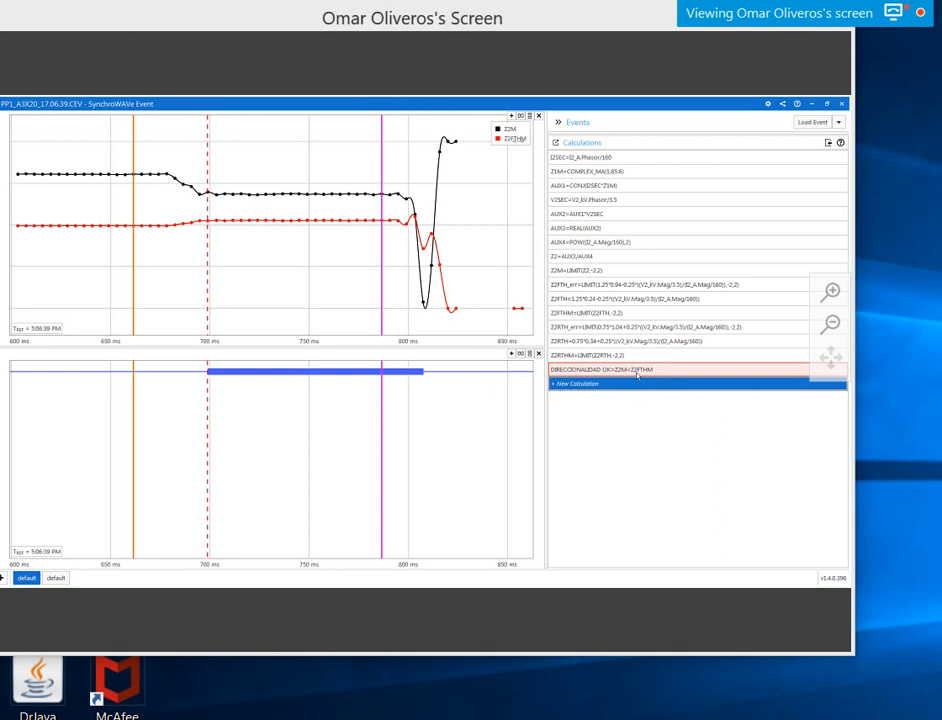
Step: Replace the "OK" suffix in the DIRECCIONALIDAD OK calculation's name so that it reads DIRECCIONALIDADF
{"action": "left_click", "coordinate": [630, 370]}
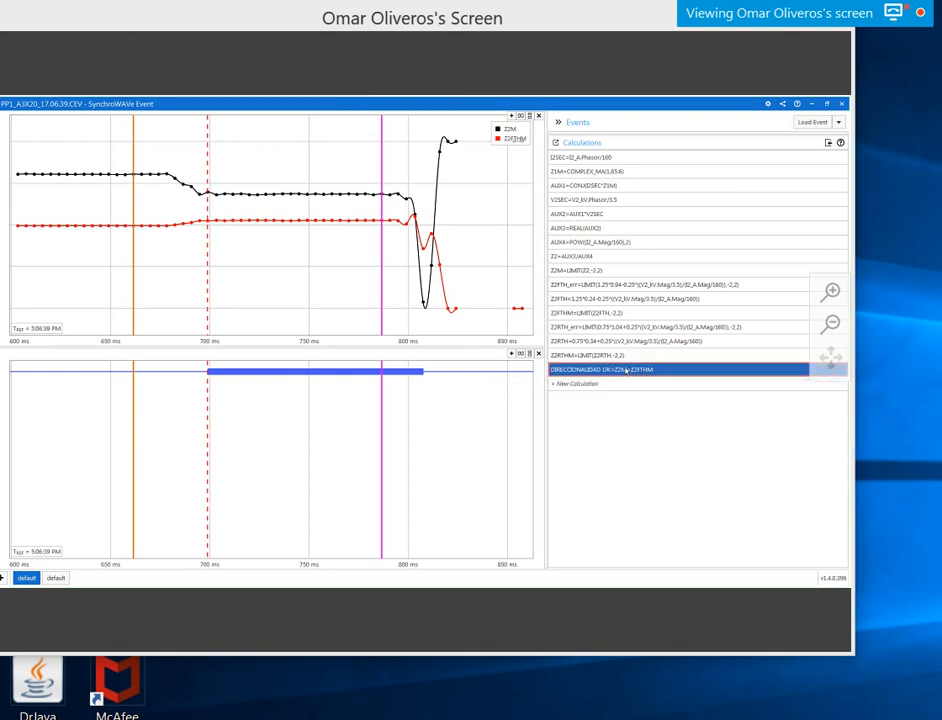
{"action": "double_click", "coordinate": [604, 370]}
{"action": "left_click", "coordinate": [604, 371]}
{"action": "key", "text": "Delete"}
{"action": "key", "text": "Delete"}
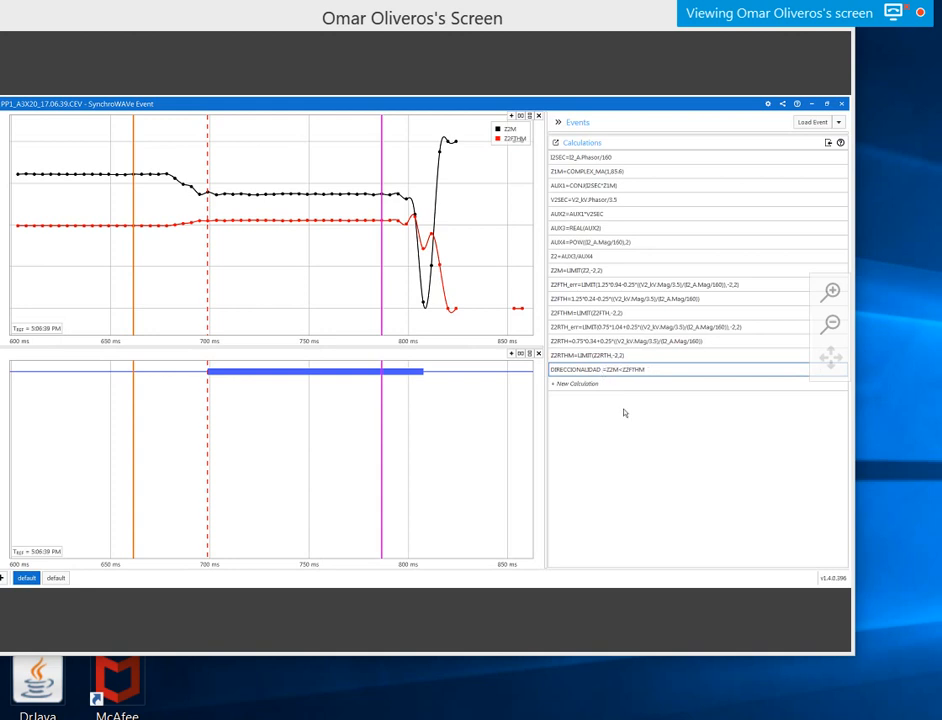
{"action": "key", "text": "BackSpace"}
{"action": "key", "text": "Return"}
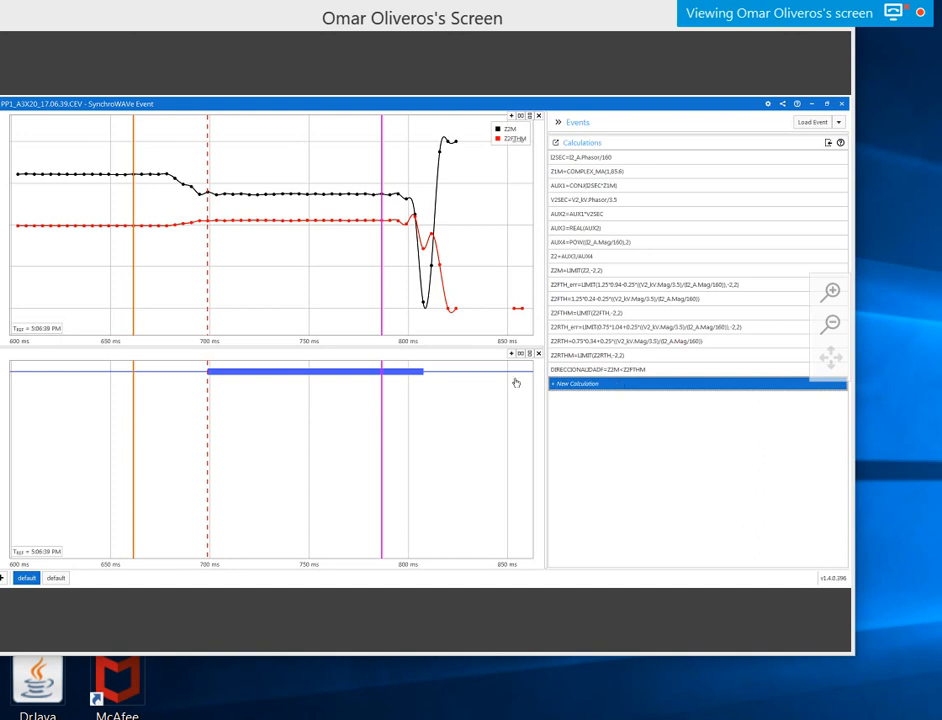
Step: Add DIRECCIONALIDADF to the 32QF digital plot, enlarge it, and temporarily mark the trace crossing and post-fault section
{"action": "left_click_drag", "start_coordinate": [461, 343], "coordinate": [465, 298]}
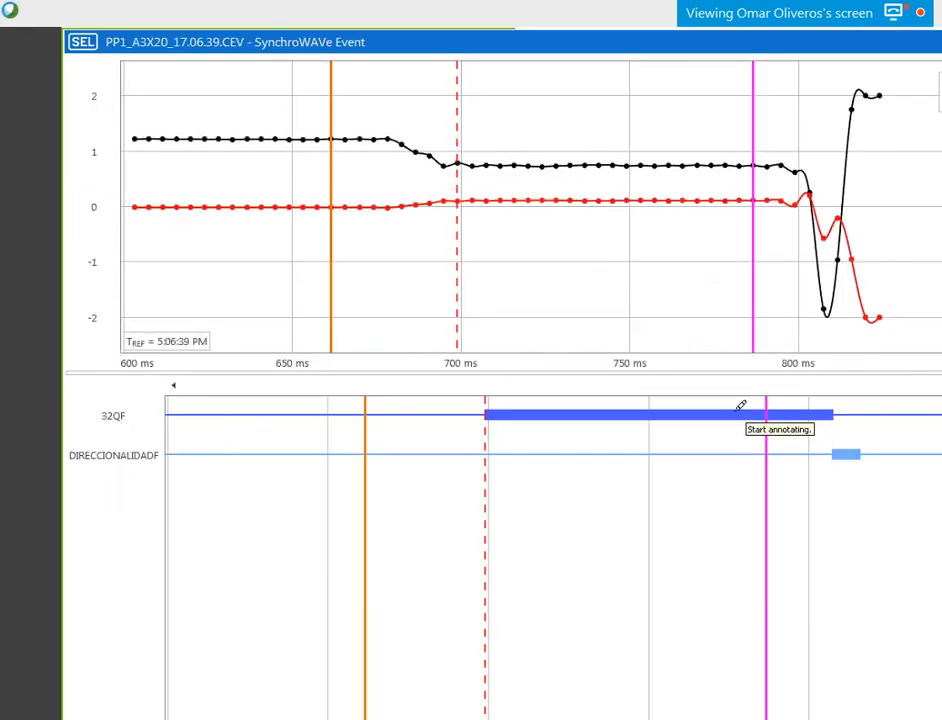
{"action": "mouse_move", "coordinate": [153, 132]}
{"action": "left_mouse_down"}
{"action": "mouse_move", "coordinate": [492, 507]}
{"action": "mouse_move", "coordinate": [715, 509]}
{"action": "mouse_move", "coordinate": [830, 447]}
{"action": "mouse_move", "coordinate": [801, 124]}
{"action": "mouse_move", "coordinate": [936, 50]}
{"action": "mouse_move", "coordinate": [904, 308]}
{"action": "mouse_move", "coordinate": [822, 325]}
{"action": "left_mouse_up"}
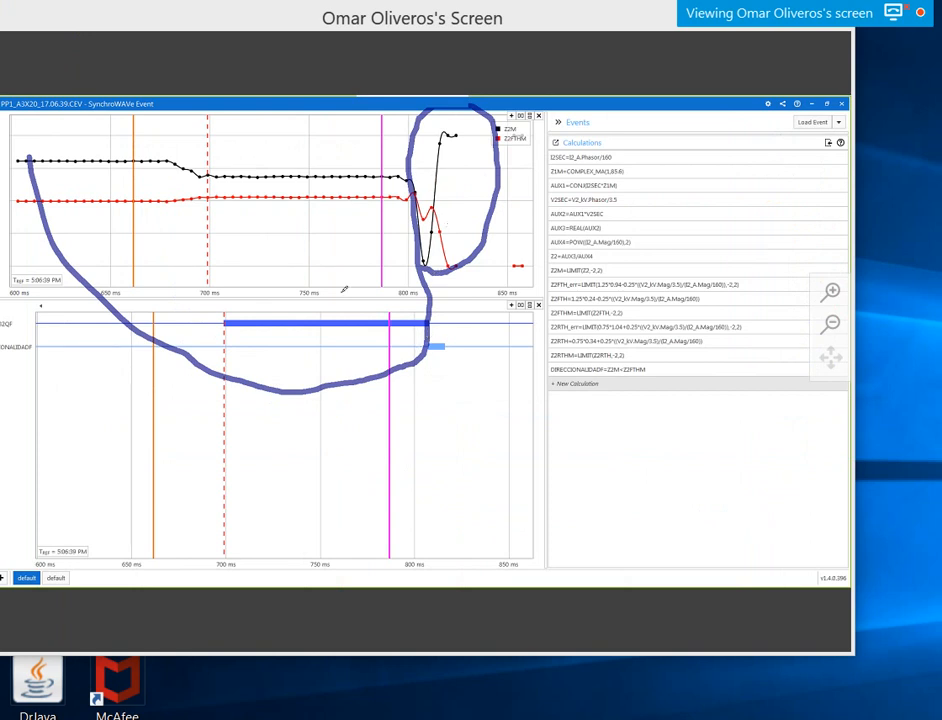
{"action": "mouse_move", "coordinate": [456, 99]}
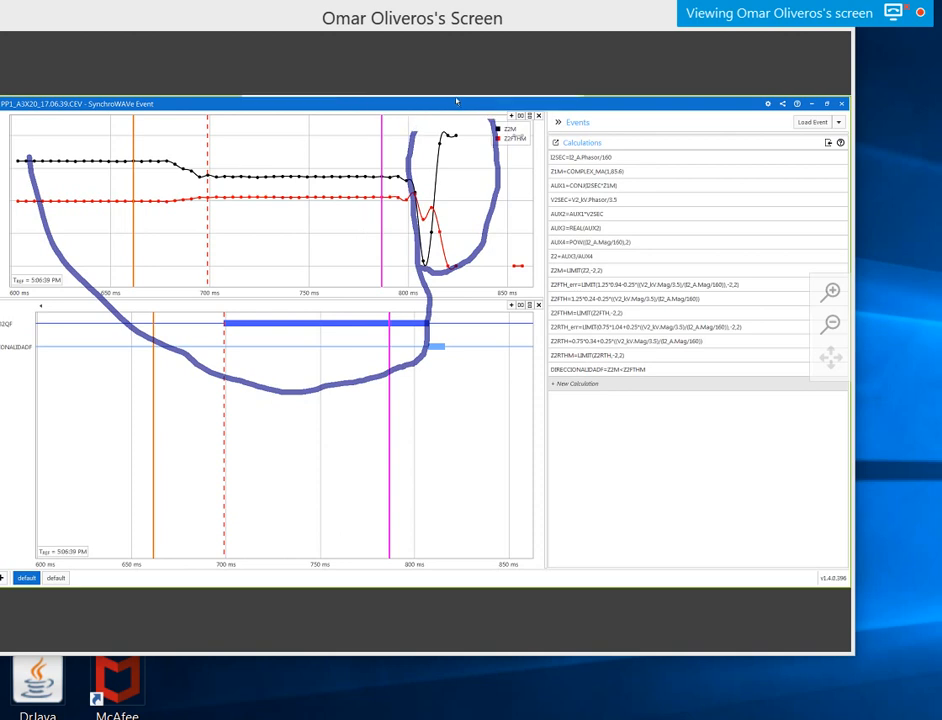
{"action": "left_click", "coordinate": [556, 107]}
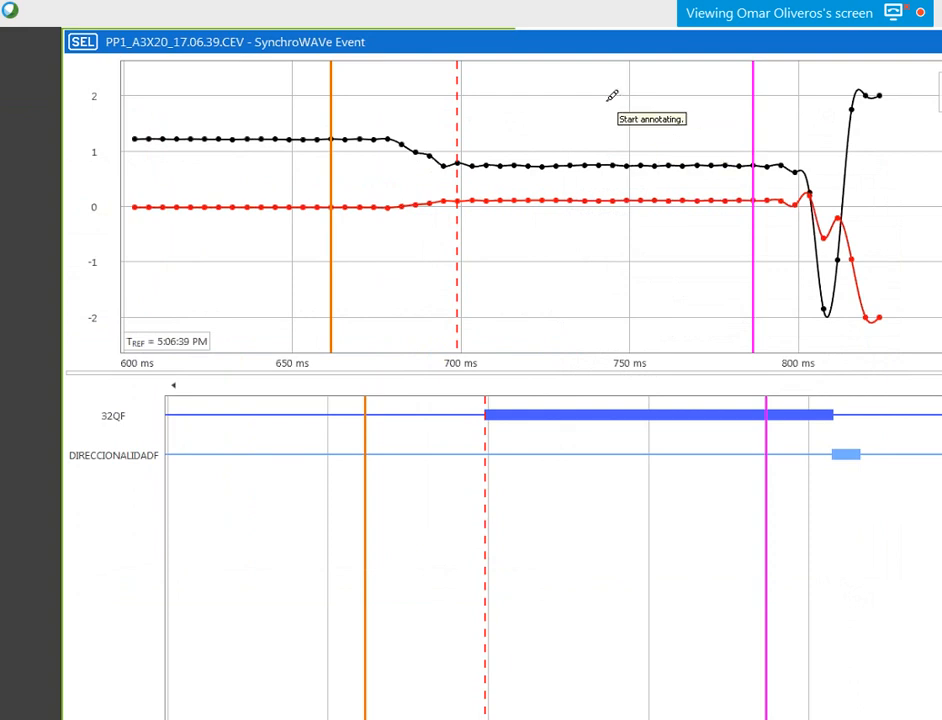
Step: Circle the fault period and the fault inception on the Z2M and Z2FTHM traces; clear the marks
{"action": "mouse_move", "coordinate": [596, 100]}
{"action": "left_mouse_down"}
{"action": "mouse_move", "coordinate": [505, 141]}
{"action": "mouse_move", "coordinate": [768, 148]}
{"action": "mouse_move", "coordinate": [600, 96]}
{"action": "left_mouse_up"}
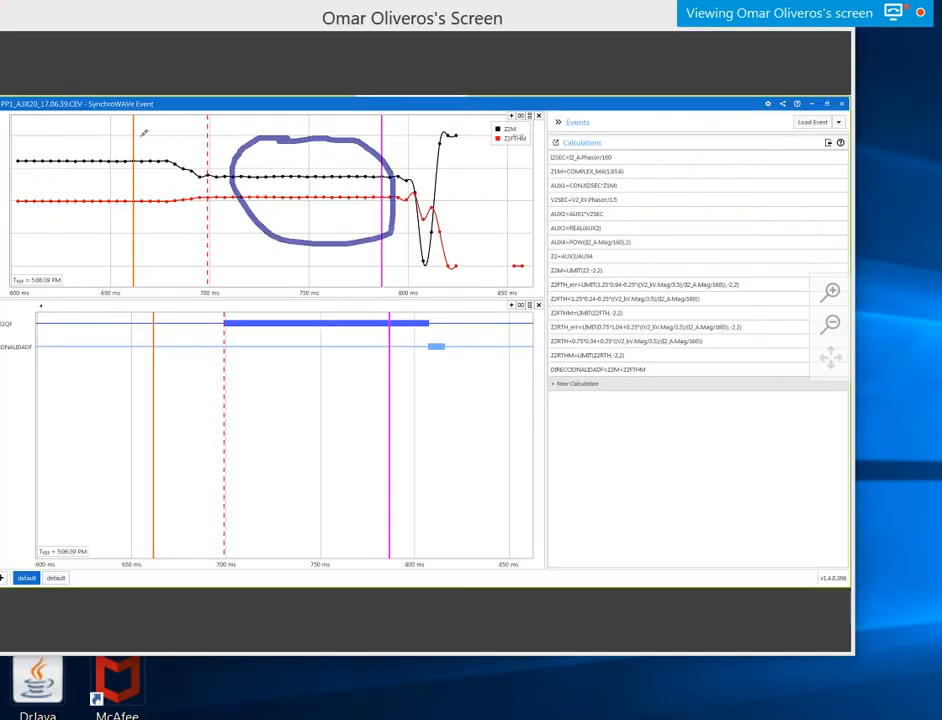
{"action": "mouse_move", "coordinate": [135, 137]}
{"action": "left_mouse_down"}
{"action": "mouse_move", "coordinate": [253, 190]}
{"action": "mouse_move", "coordinate": [236, 148]}
{"action": "left_mouse_up"}
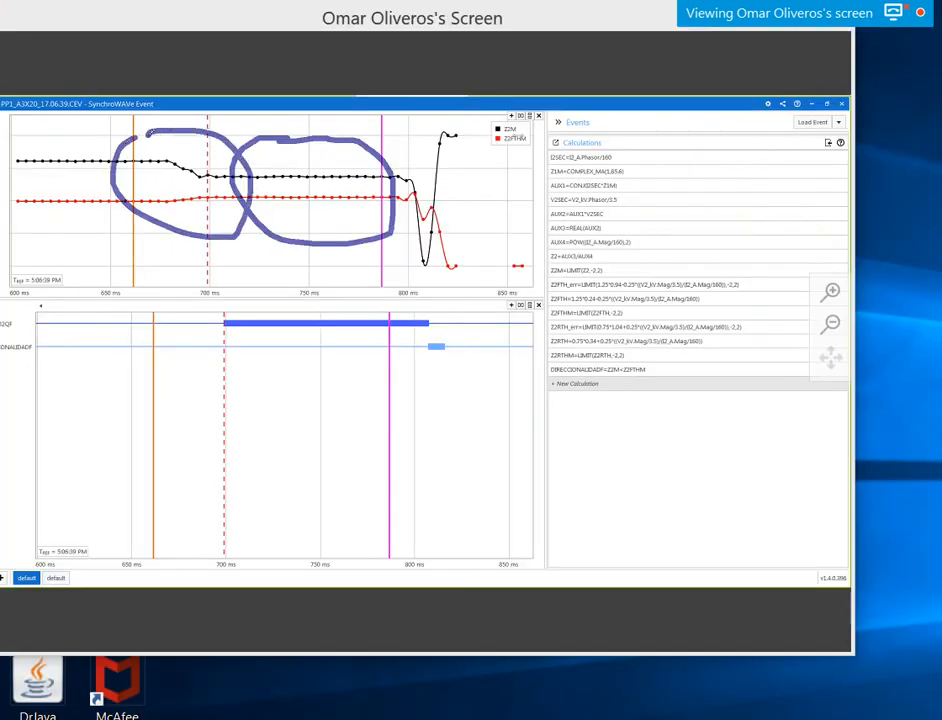
{"action": "mouse_move", "coordinate": [290, 296]}
{"action": "left_mouse_down"}
{"action": "mouse_move", "coordinate": [268, 295]}
{"action": "mouse_move", "coordinate": [445, 422]}
{"action": "mouse_move", "coordinate": [300, 293]}
{"action": "mouse_move", "coordinate": [283, 294]}
{"action": "left_mouse_up"}
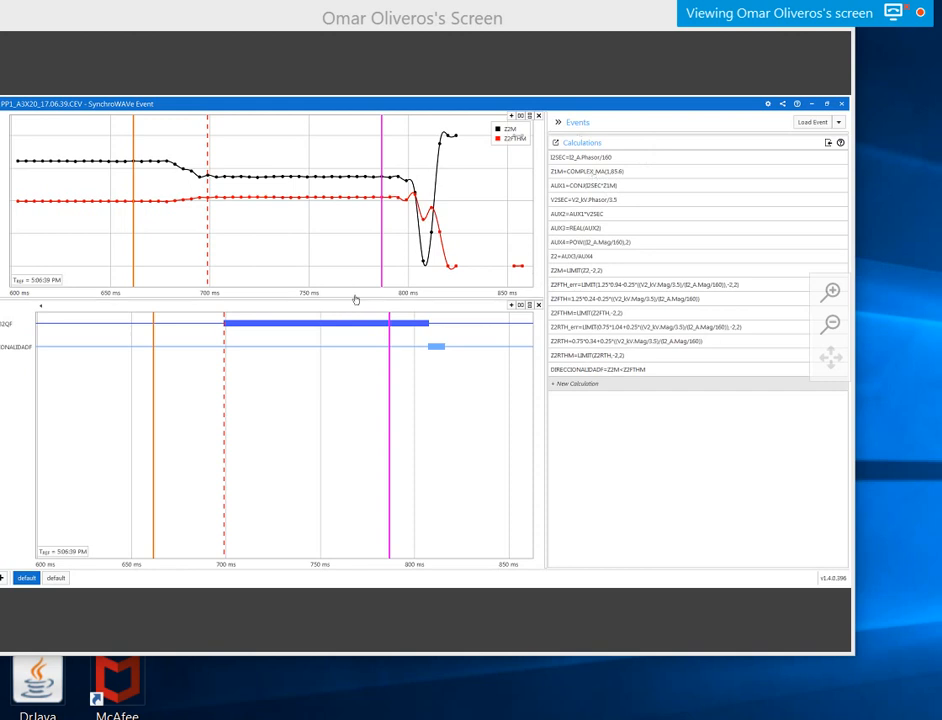
Step: Enlarge the Z2M and Z2FTHM plot over the digital plot and expand the event details above the calculations
{"action": "left_click_drag", "start_coordinate": [355, 301], "coordinate": [338, 399]}
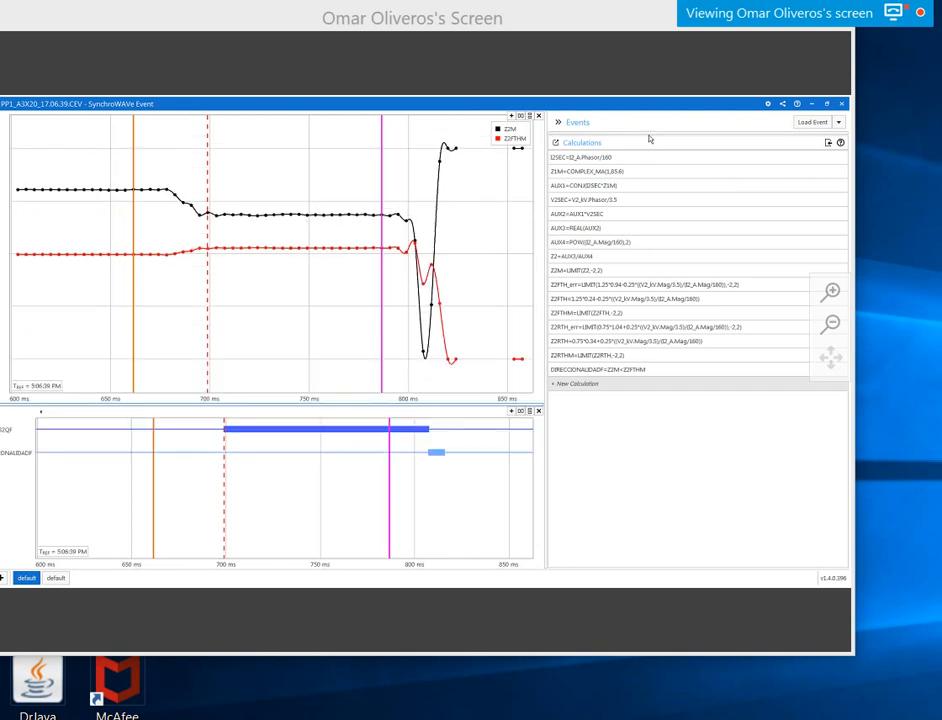
{"action": "left_click_drag", "start_coordinate": [649, 133], "coordinate": [646, 241]}
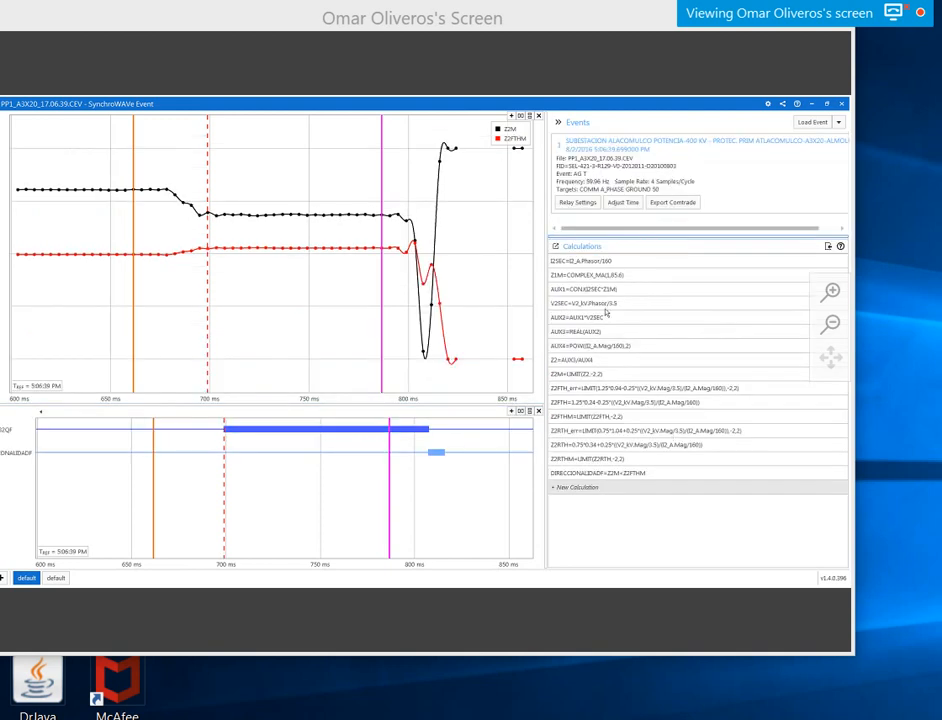
Step: Select all calculations from I2SEC through DIRECCIONALIDADF and examine the editing options available for them
{"action": "left_click", "coordinate": [590, 263]}
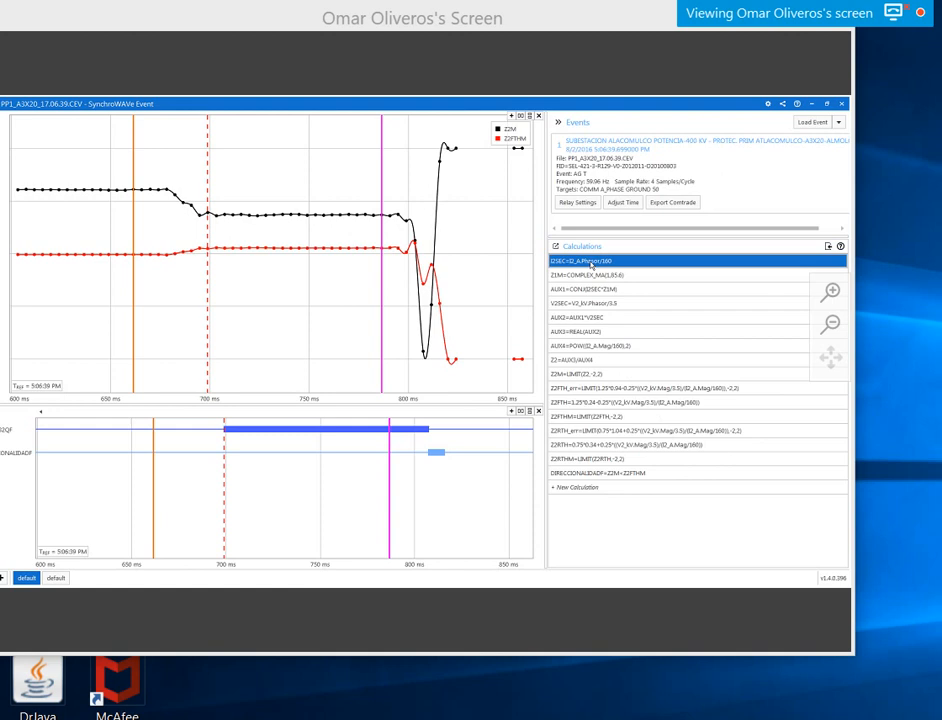
{"action": "key", "text": "shift+Down"}
{"action": "key", "text": "shift+Down"}
{"action": "key", "text": "shift+Down"}
{"action": "key", "text": "shift+Down"}
{"action": "key", "text": "shift+Down"}
{"action": "key", "text": "shift+Down"}
{"action": "key", "text": "shift+Down"}
{"action": "key", "text": "shift+Down"}
{"action": "key", "text": "shift+Down"}
{"action": "key", "text": "shift+Down"}
{"action": "key", "text": "shift+Down"}
{"action": "key", "text": "shift+Down"}
{"action": "key", "text": "shift+Down"}
{"action": "key", "text": "shift+Down"}
{"action": "key", "text": "shift+Down"}
{"action": "key", "text": "shift+Down"}
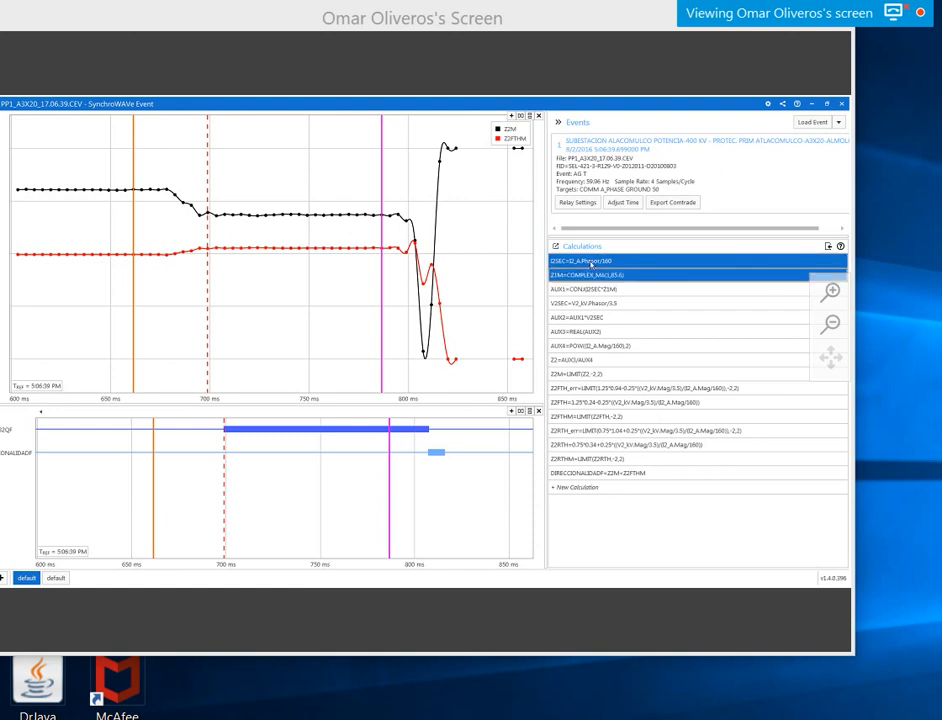
{"action": "right_click", "coordinate": [591, 263]}
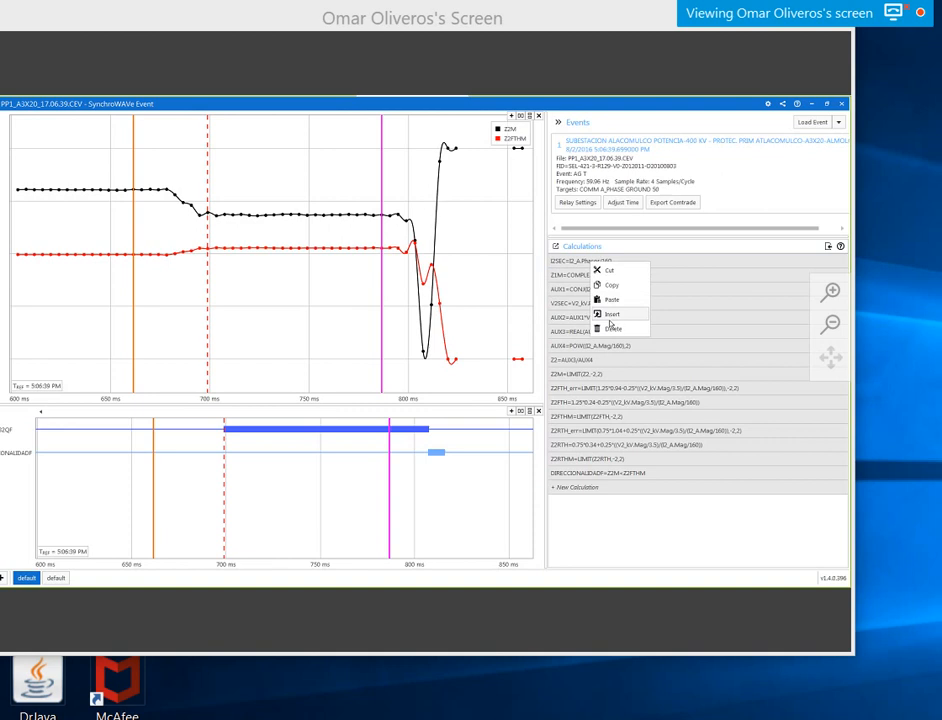
{"action": "left_click", "coordinate": [156, 328]}
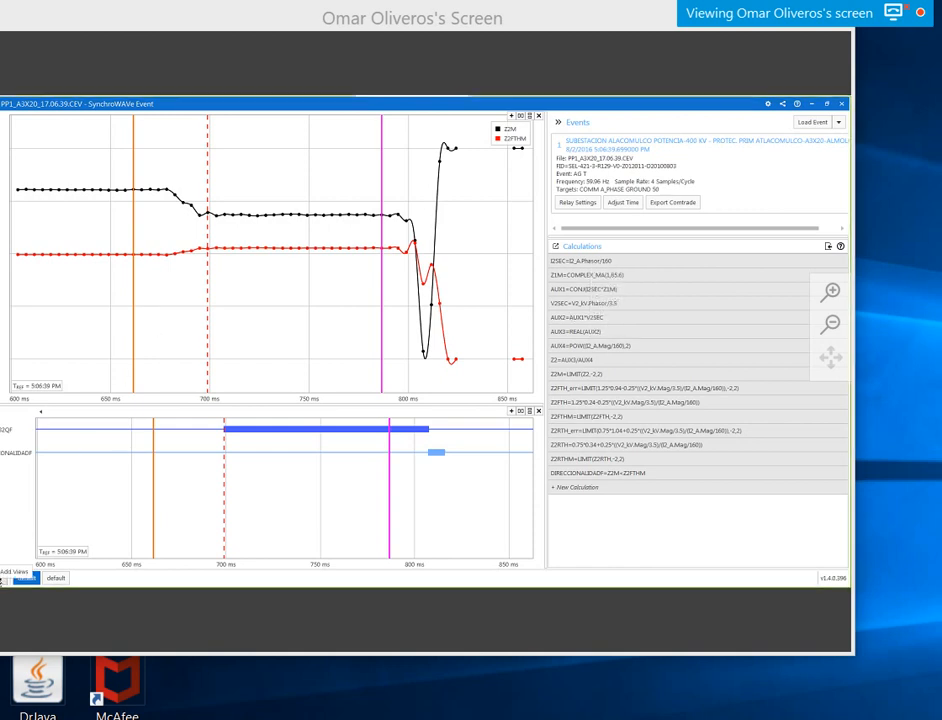
Step: Try to load a session file named DIRECCIONALIDAD from the Desktop as an added view
{"action": "left_click", "coordinate": [2, 578]}
{"action": "left_click", "coordinate": [0, 579]}
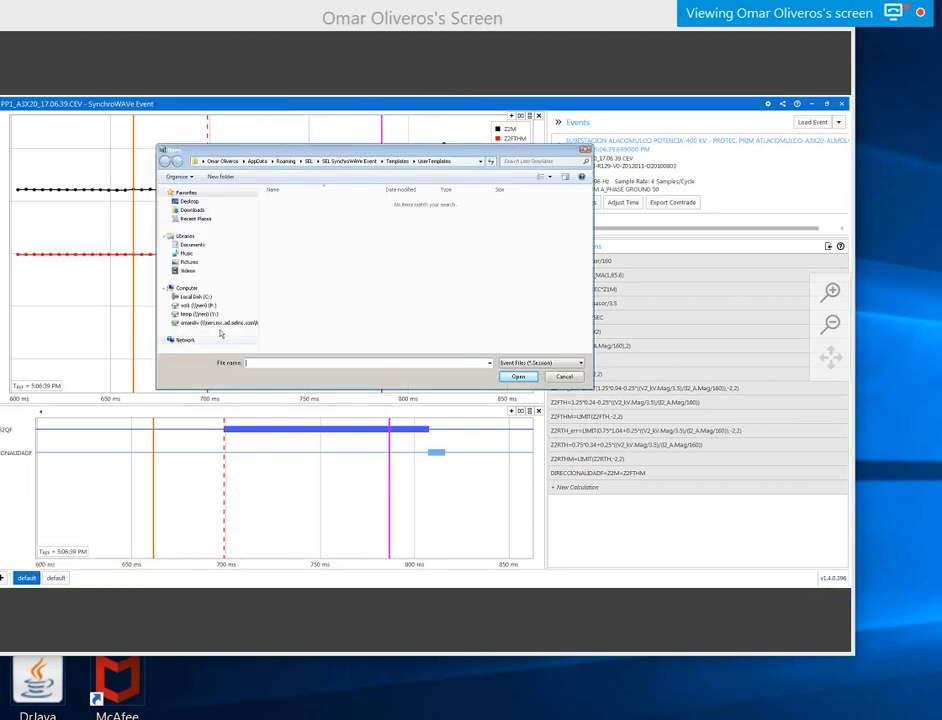
{"action": "left_click", "coordinate": [189, 201]}
{"action": "left_click", "coordinate": [280, 364]}
{"action": "type", "text": "d"}
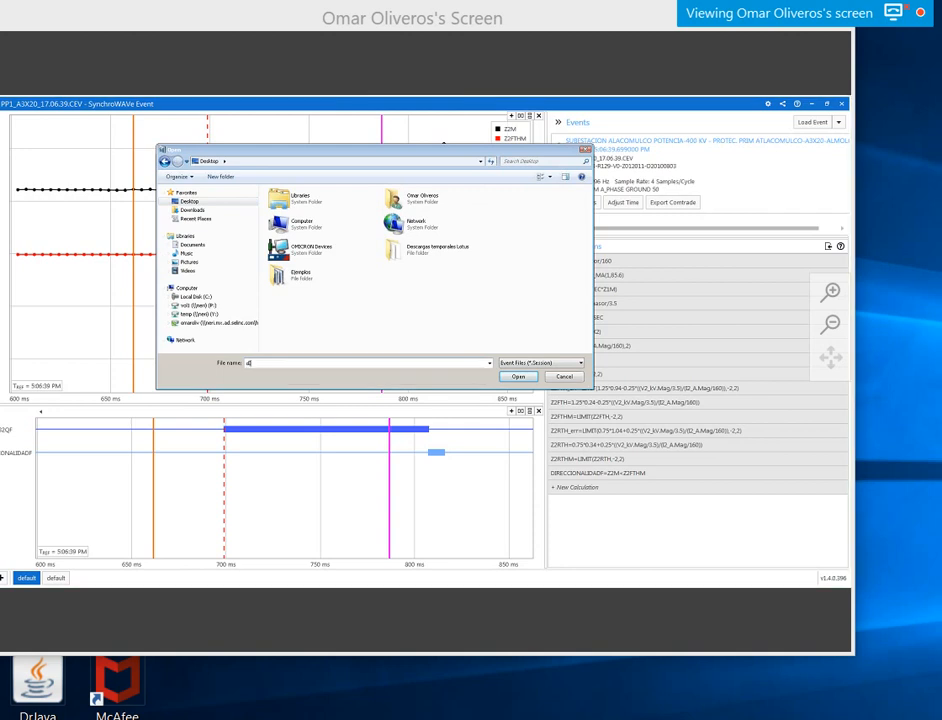
{"action": "type", "text": "IRECCIONALIDAD"}
{"action": "key", "text": "Left"}
{"action": "key", "text": "Left"}
{"action": "key", "text": "Left"}
{"action": "key", "text": "Left"}
{"action": "key", "text": "Left"}
{"action": "key", "text": "Left"}
{"action": "key", "text": "Left"}
{"action": "key", "text": "Left"}
{"action": "key", "text": "BackSpace"}
{"action": "type", "text": "D"}
{"action": "left_click", "coordinate": [518, 376]}
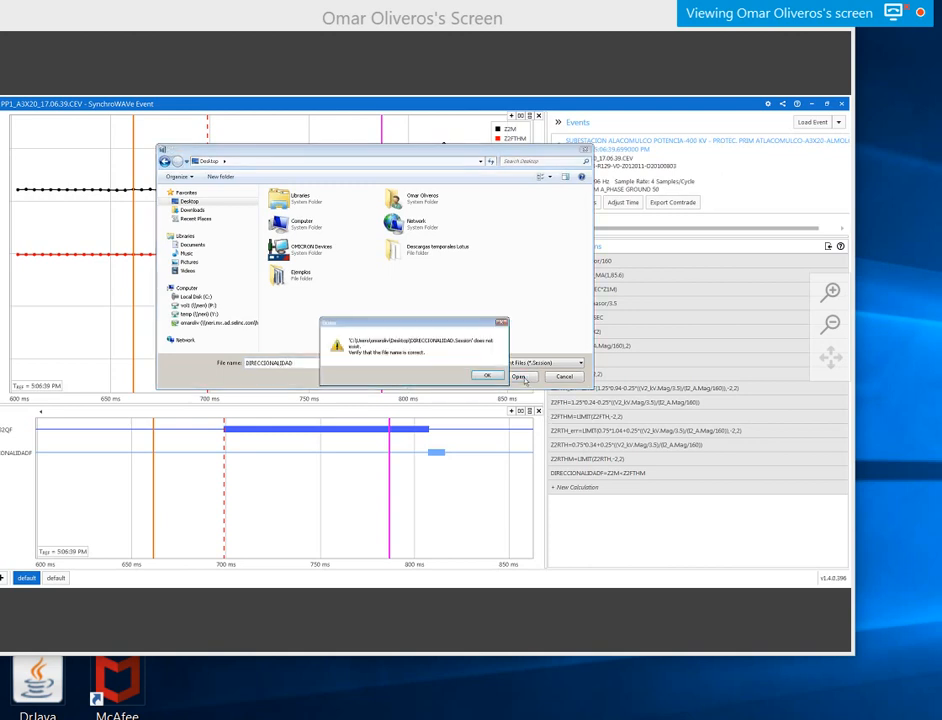
{"action": "left_click", "coordinate": [488, 377]}
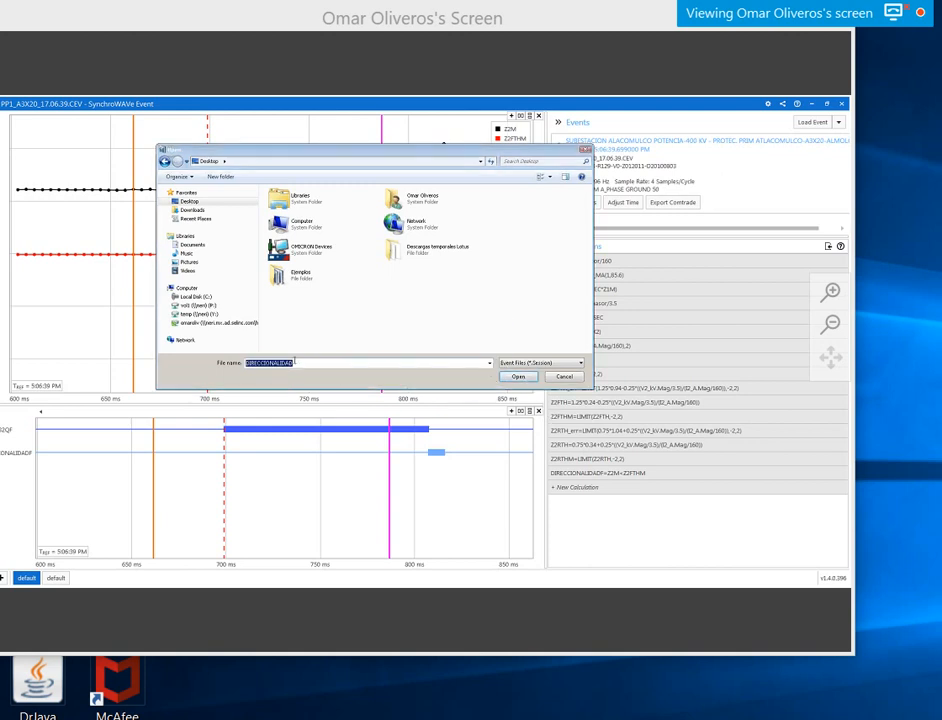
{"action": "left_click", "coordinate": [562, 378]}
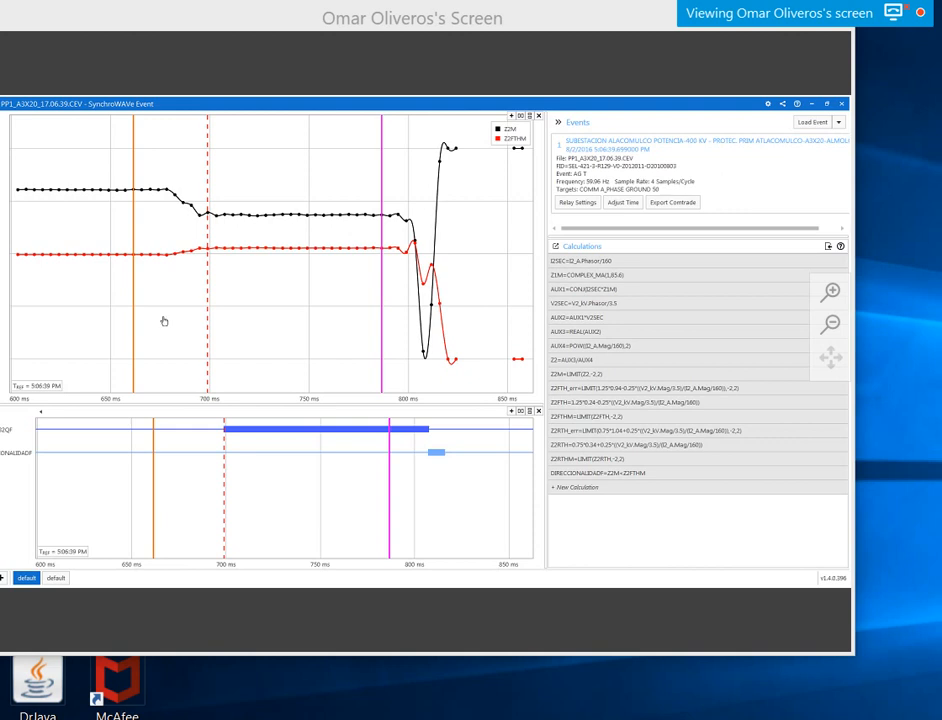
Step: Reduce the calculation selection to I2SEC, minimize the event viewer, and advance the slide presentation to ¿PREGUNTAS?
{"action": "left_click", "coordinate": [580, 331]}
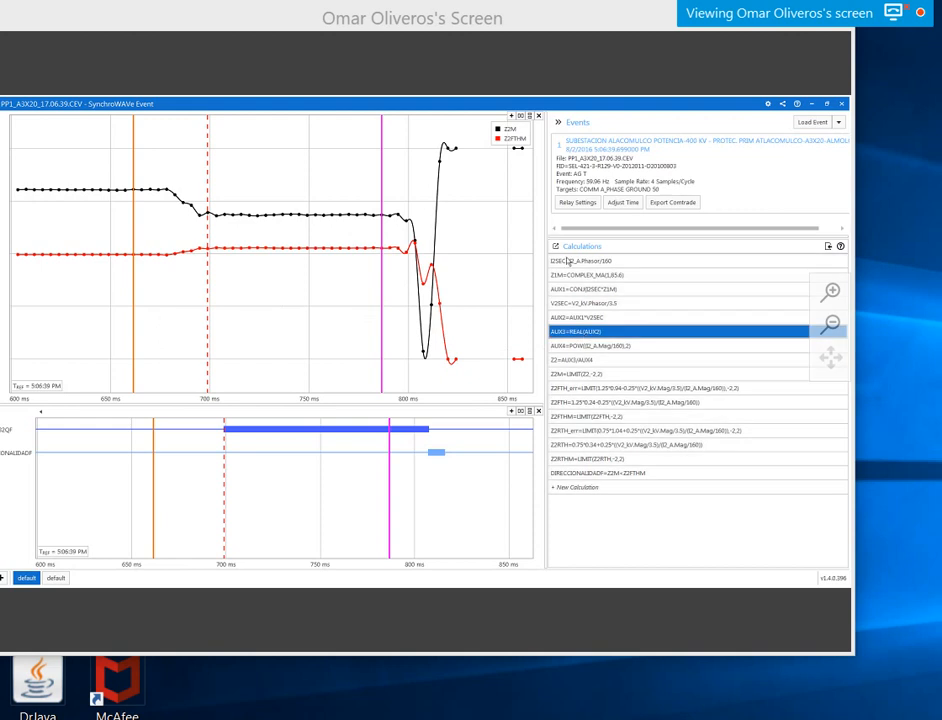
{"action": "left_click", "coordinate": [567, 261]}
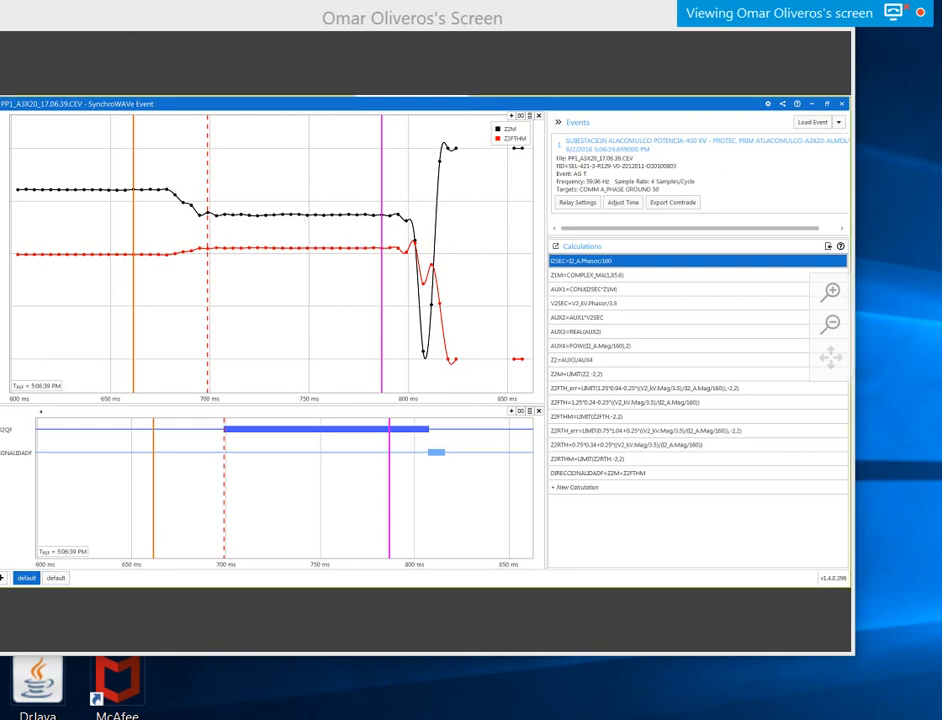
{"action": "left_click", "coordinate": [812, 104]}
{"action": "left_click", "coordinate": [812, 105]}
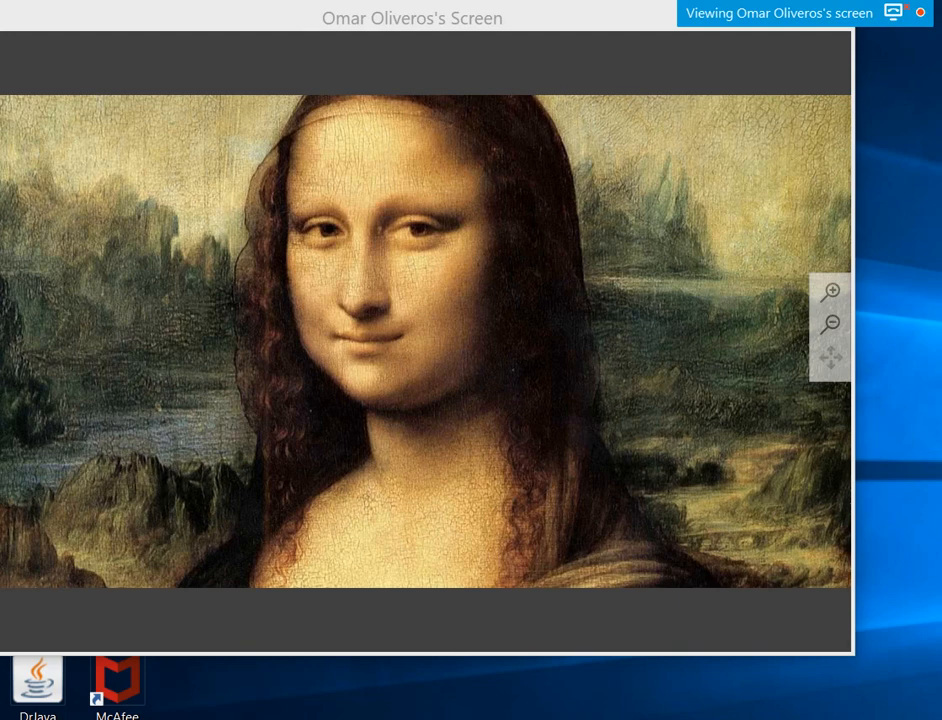
{"action": "key", "text": "Right"}
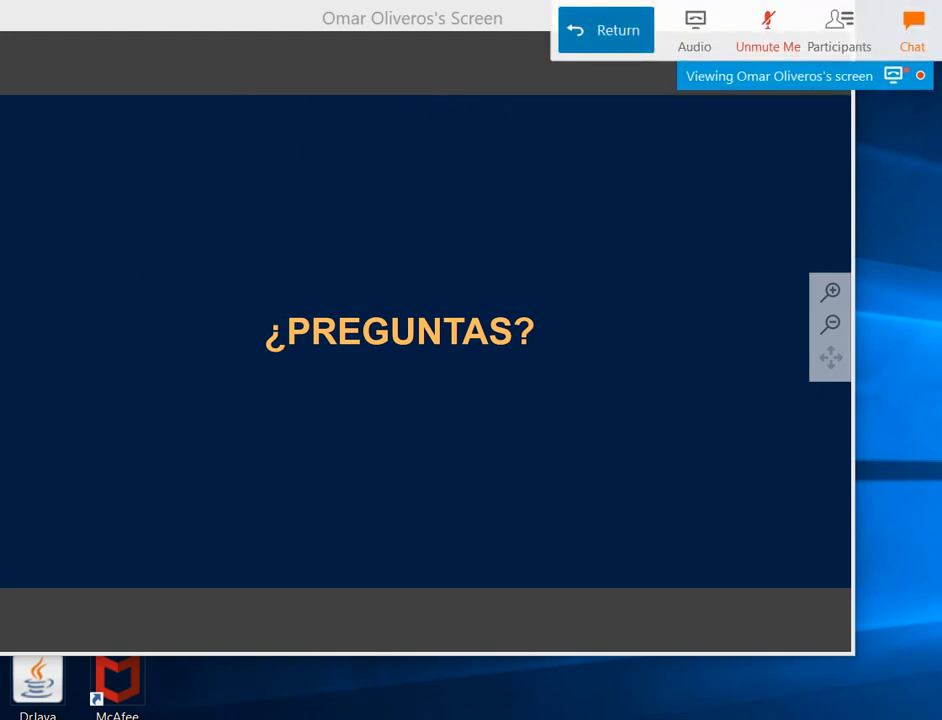
Step: Return to the Cisco WebEx Event Center window and choose All Panelists as the recipient of Q&A questions
{"action": "left_click", "coordinate": [606, 30]}
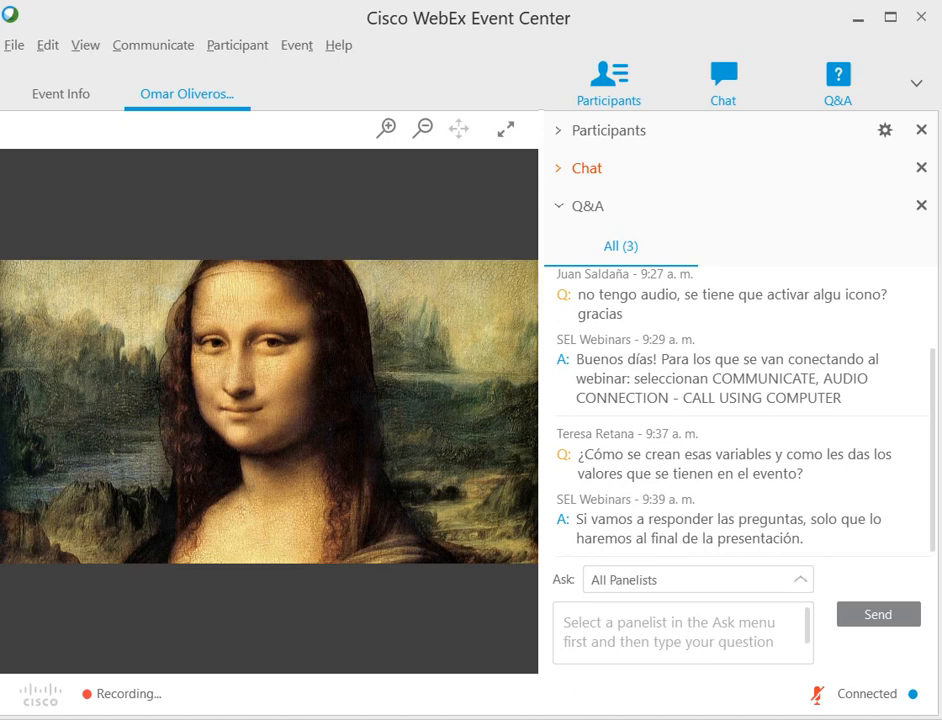
{"action": "left_click", "coordinate": [800, 580]}
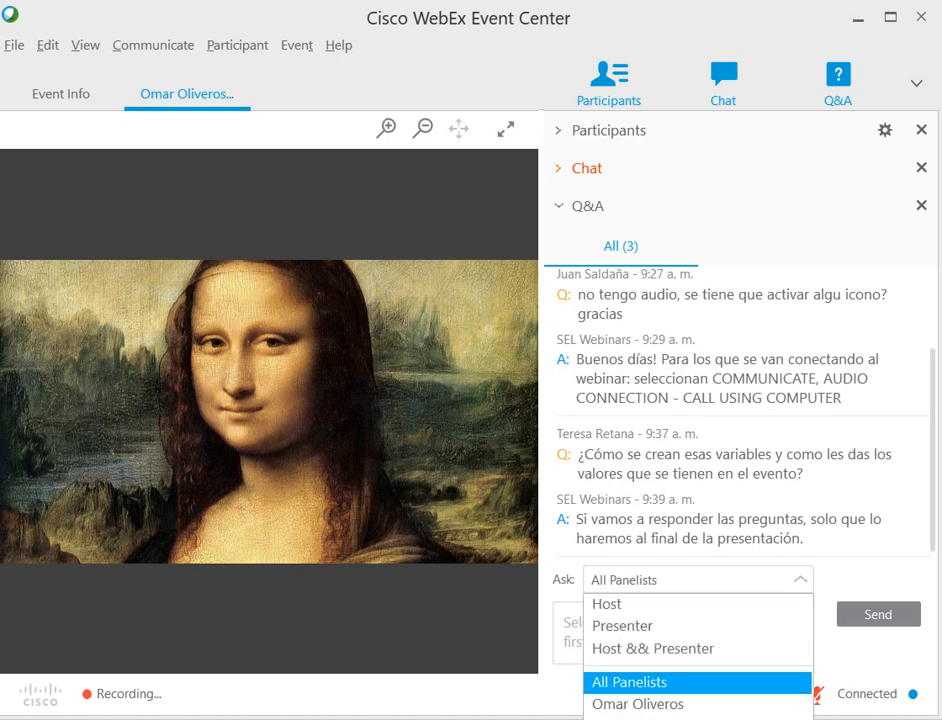
{"action": "left_click", "coordinate": [630, 682]}
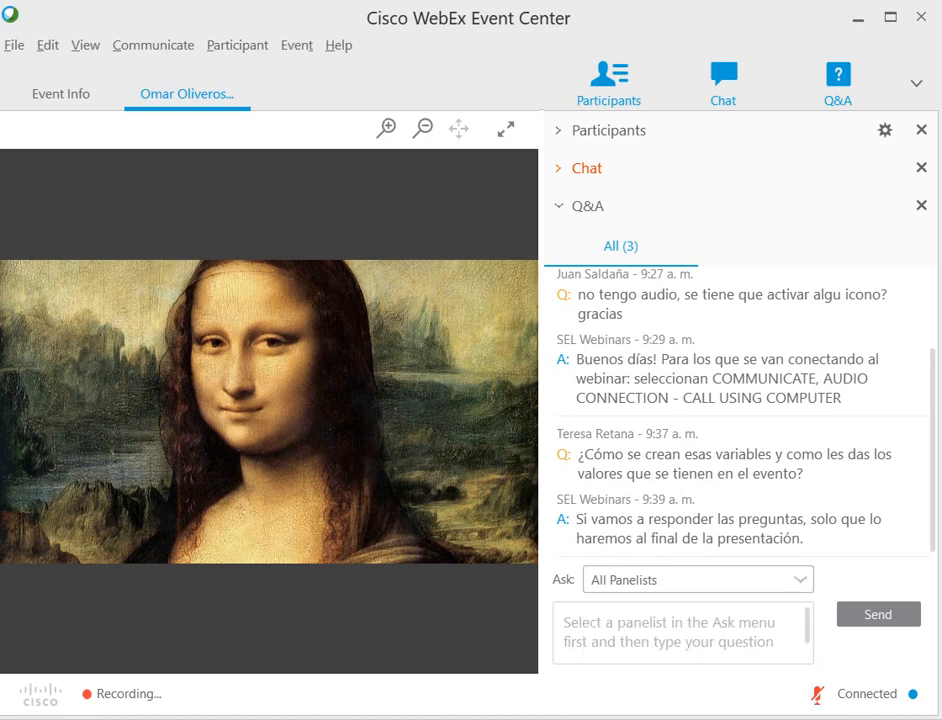